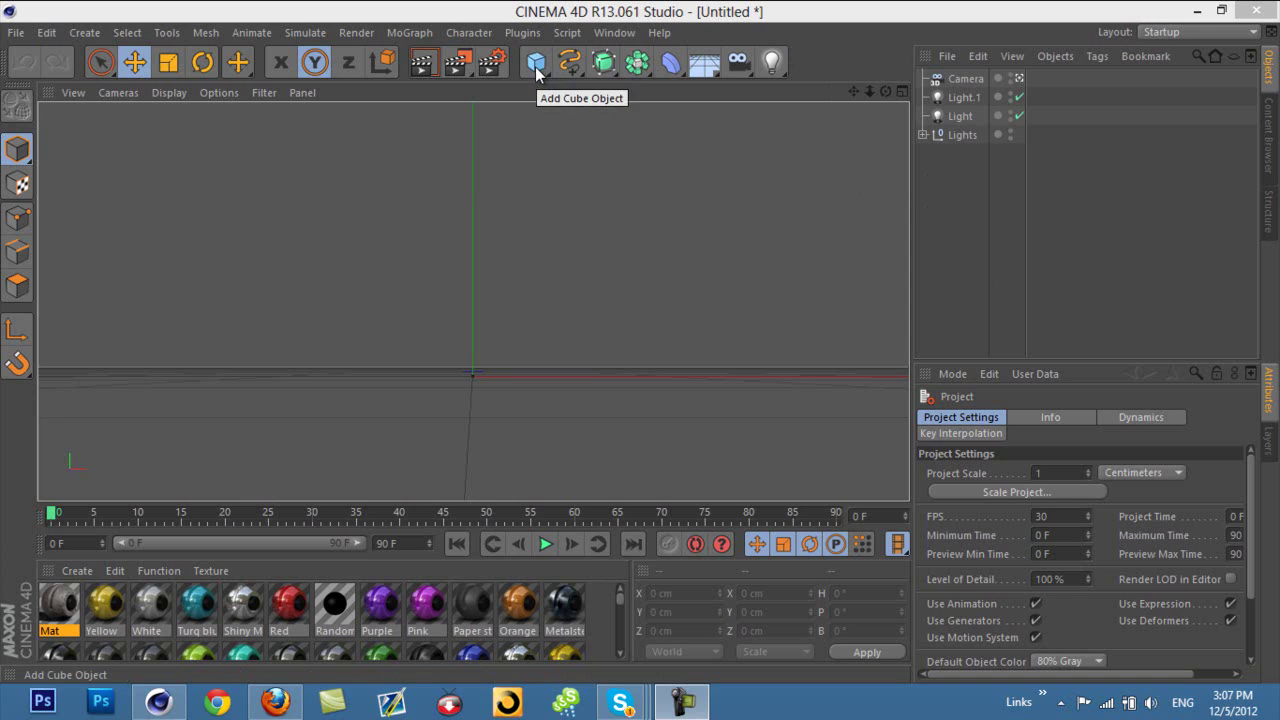
- Merge the Dare.ai logo from the Ai Files folder into the scene
{"action": "left_click", "coordinate": [14, 32]}
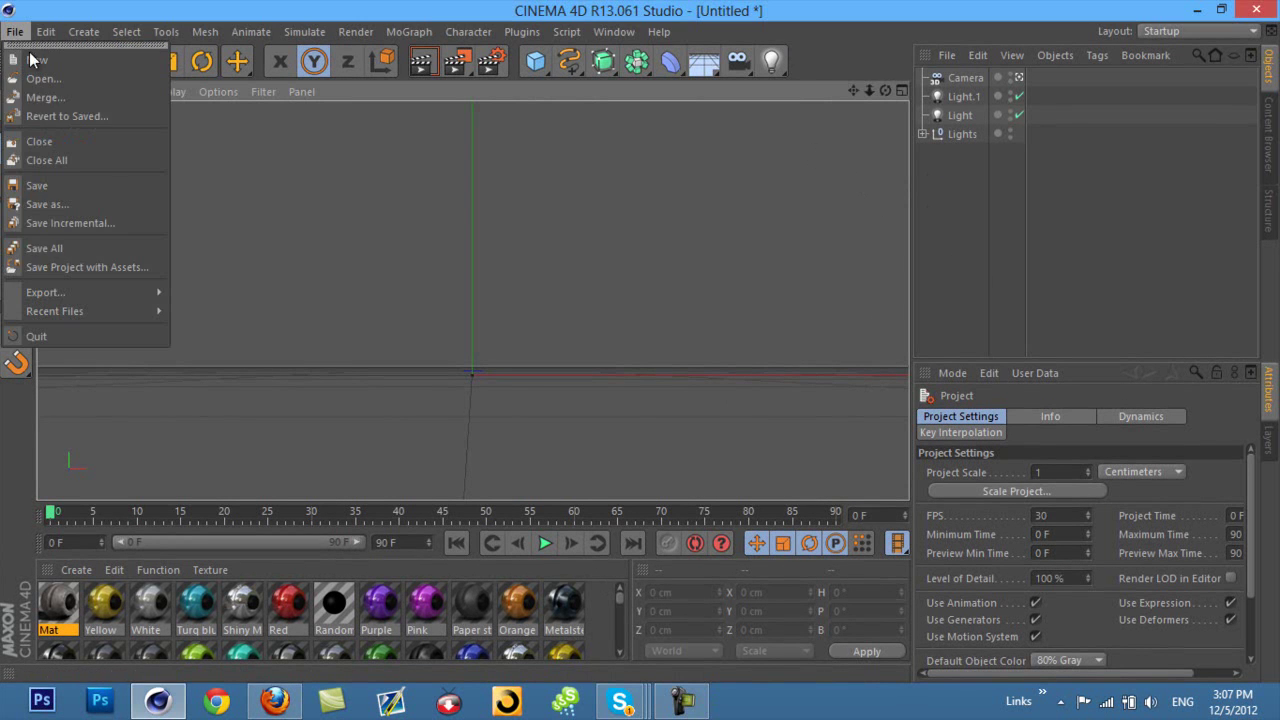
{"action": "left_click", "coordinate": [67, 102]}
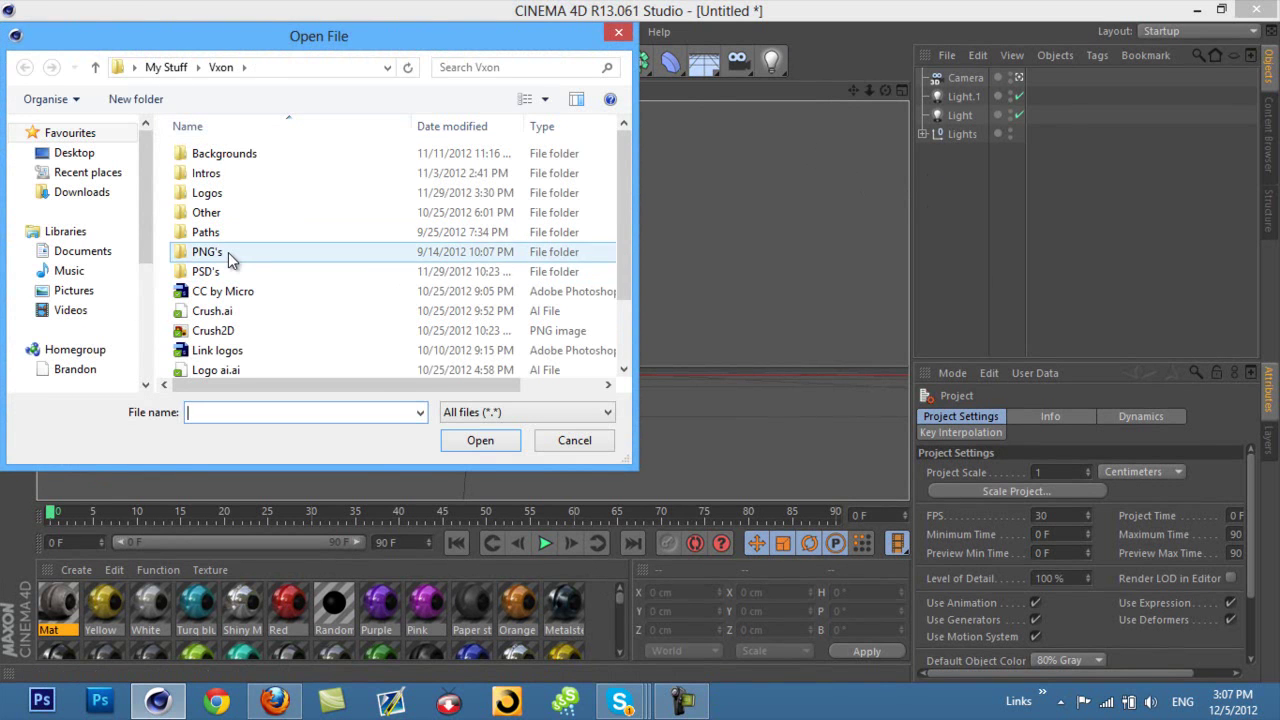
{"action": "left_click", "coordinate": [167, 67]}
{"action": "double_click", "coordinate": [223, 271]}
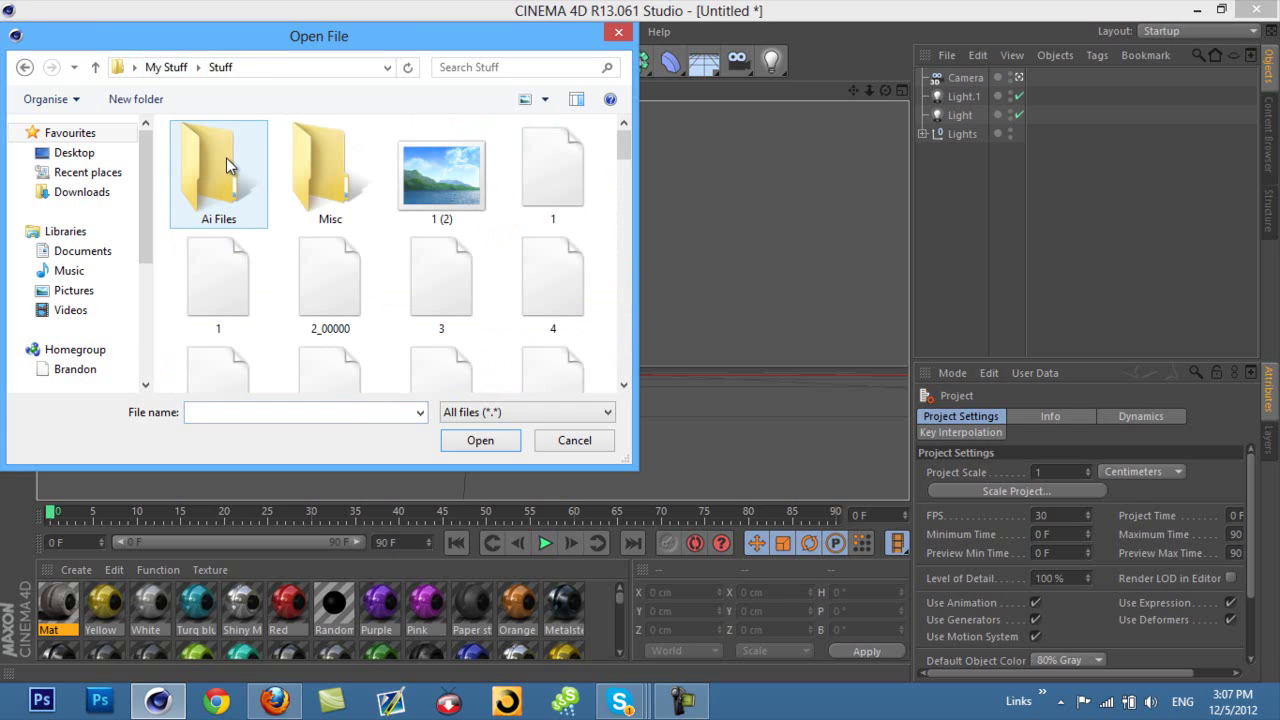
{"action": "double_click", "coordinate": [228, 166]}
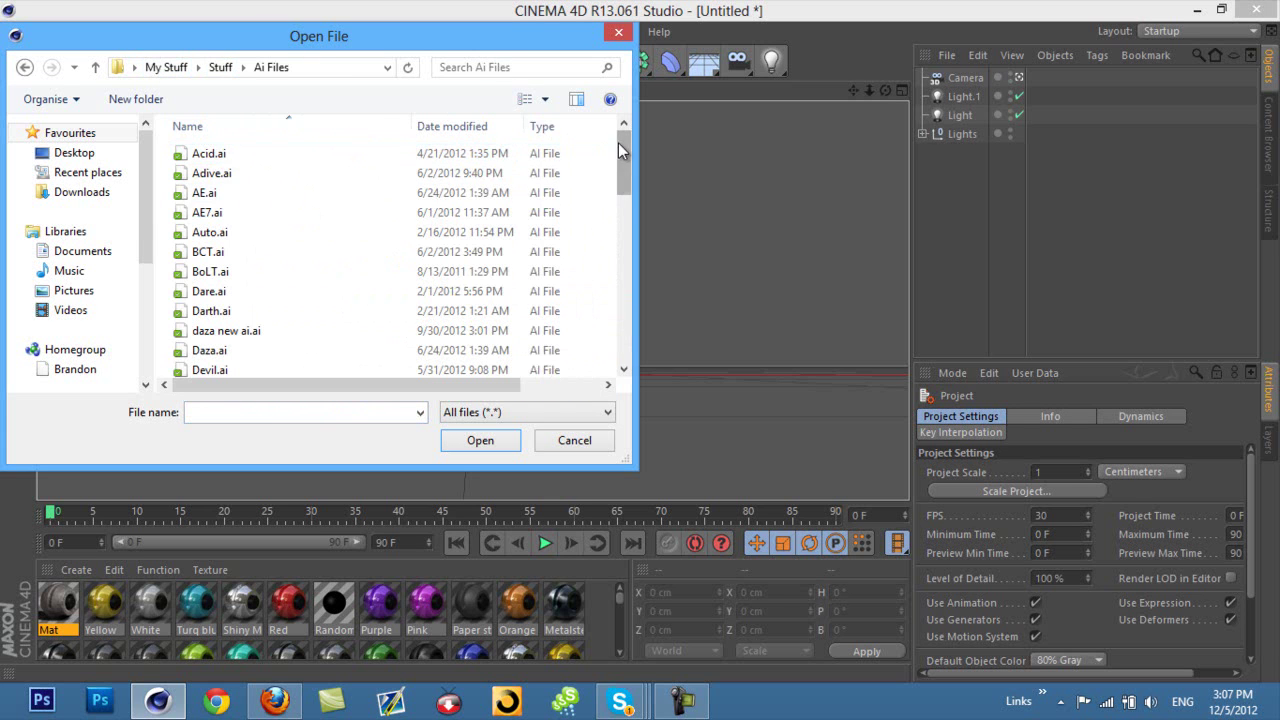
{"action": "double_click", "coordinate": [299, 284]}
{"action": "left_click", "coordinate": [296, 449]}
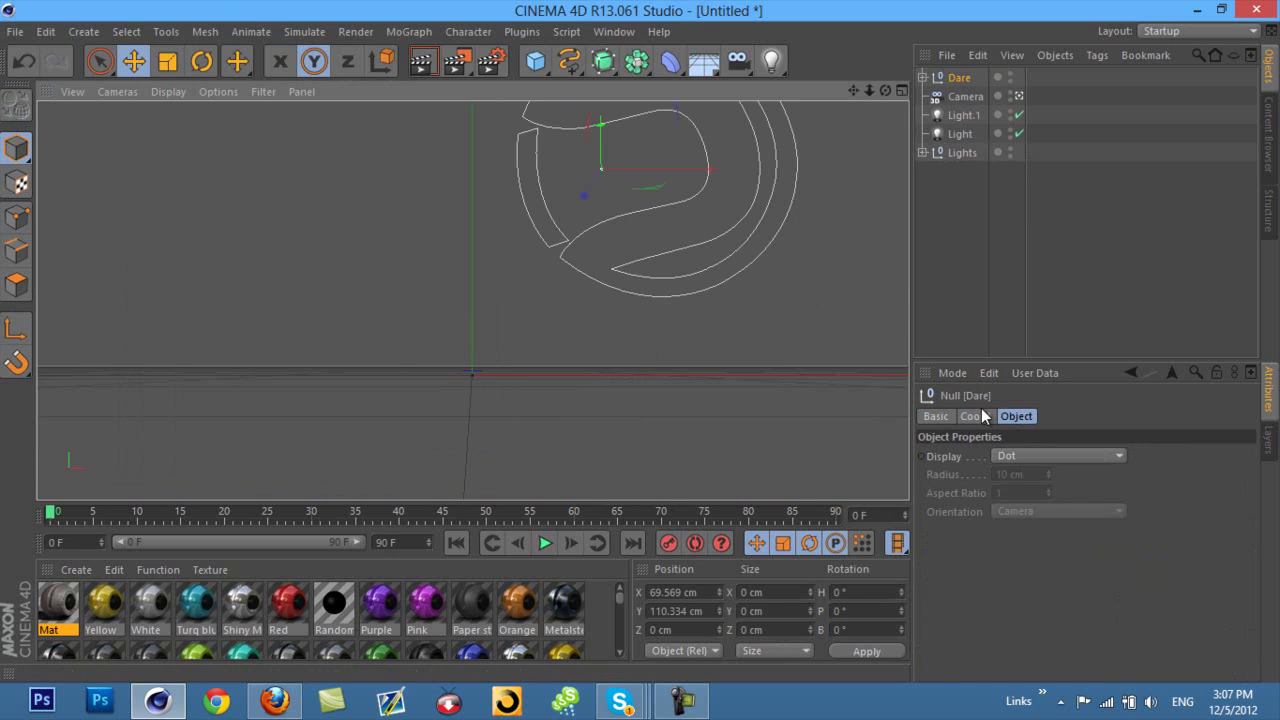
- Set the logo's position to X 0 and Y 0, then raise it along Y
{"action": "left_click_drag", "start_coordinate": [584, 194], "coordinate": [660, 228]}
{"action": "left_click", "coordinate": [984, 418]}
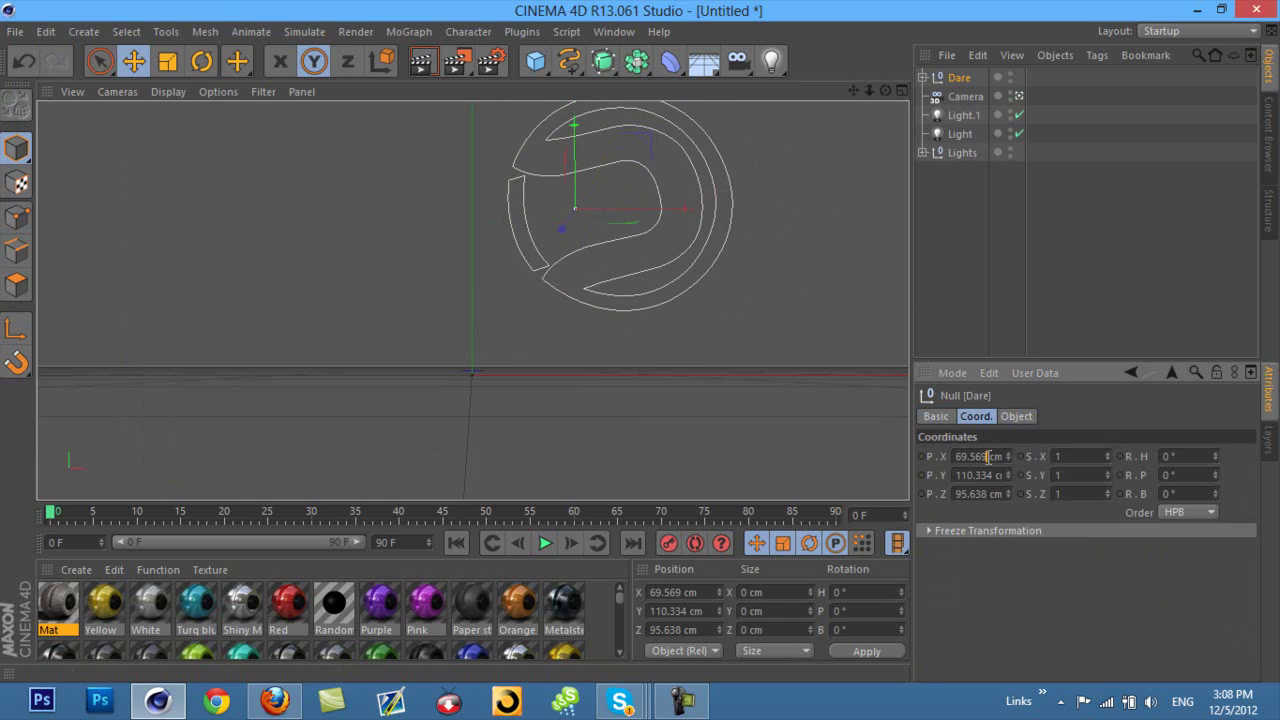
{"action": "double_click", "coordinate": [987, 456]}
{"action": "type", "text": "0"}
{"action": "key", "text": "Tab"}
{"action": "type", "text": "0"}
{"action": "key", "text": "Return"}
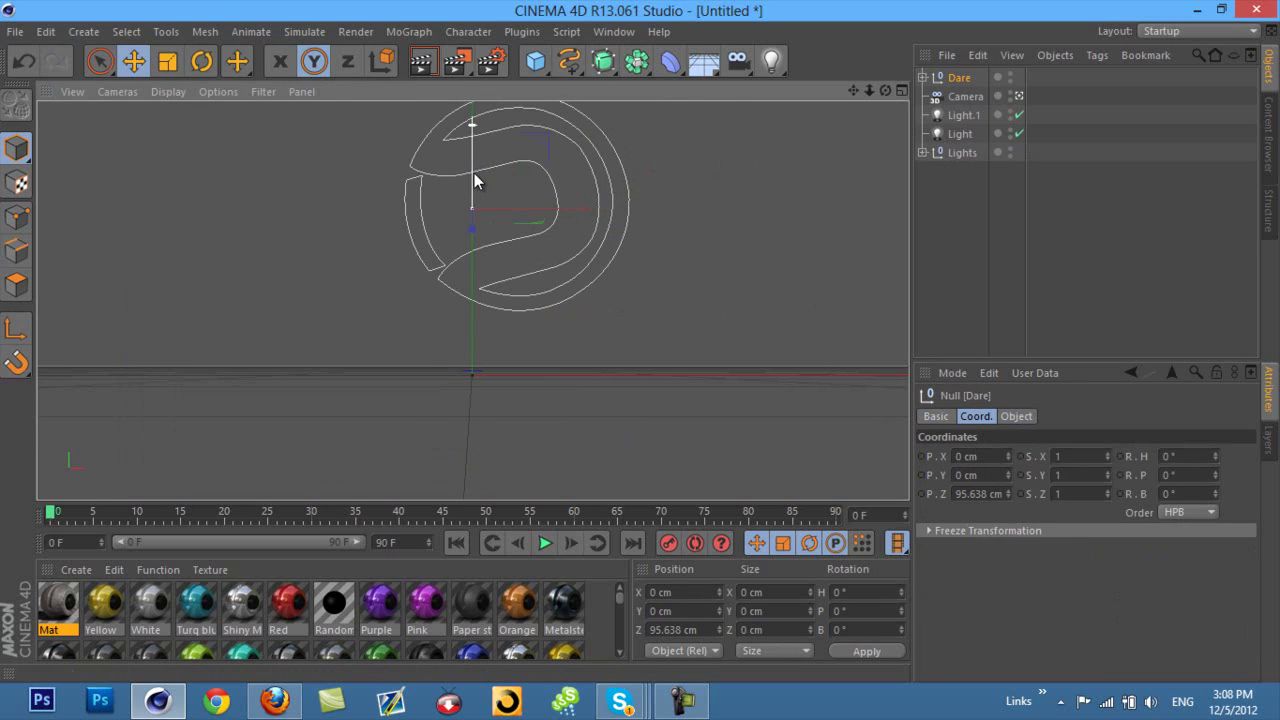
{"action": "left_click_drag", "start_coordinate": [474, 185], "coordinate": [476, 128]}
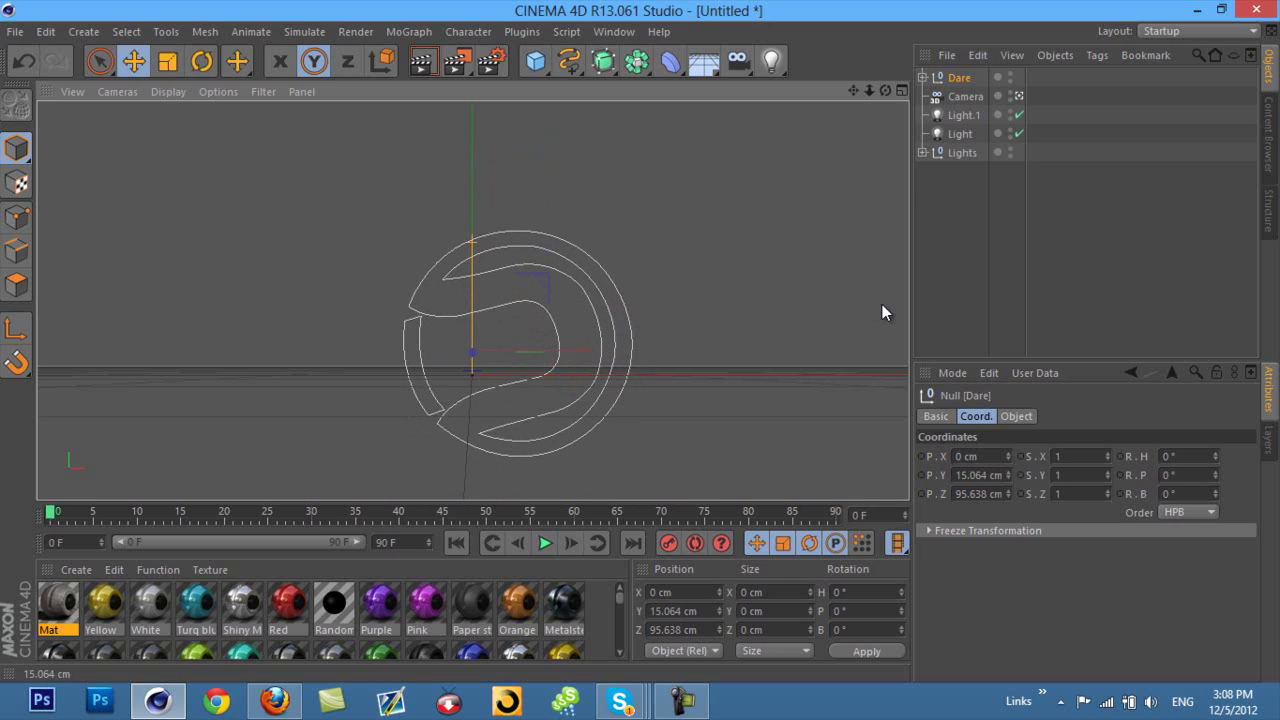
- Connect Path 1 and Path 3 into a single spline, deleting the originals
{"action": "left_click", "coordinate": [922, 77]}
{"action": "left_click", "coordinate": [962, 97]}
{"action": "left_click", "coordinate": [972, 115], "text": "ctrl"}
{"action": "right_click", "coordinate": [972, 115]}
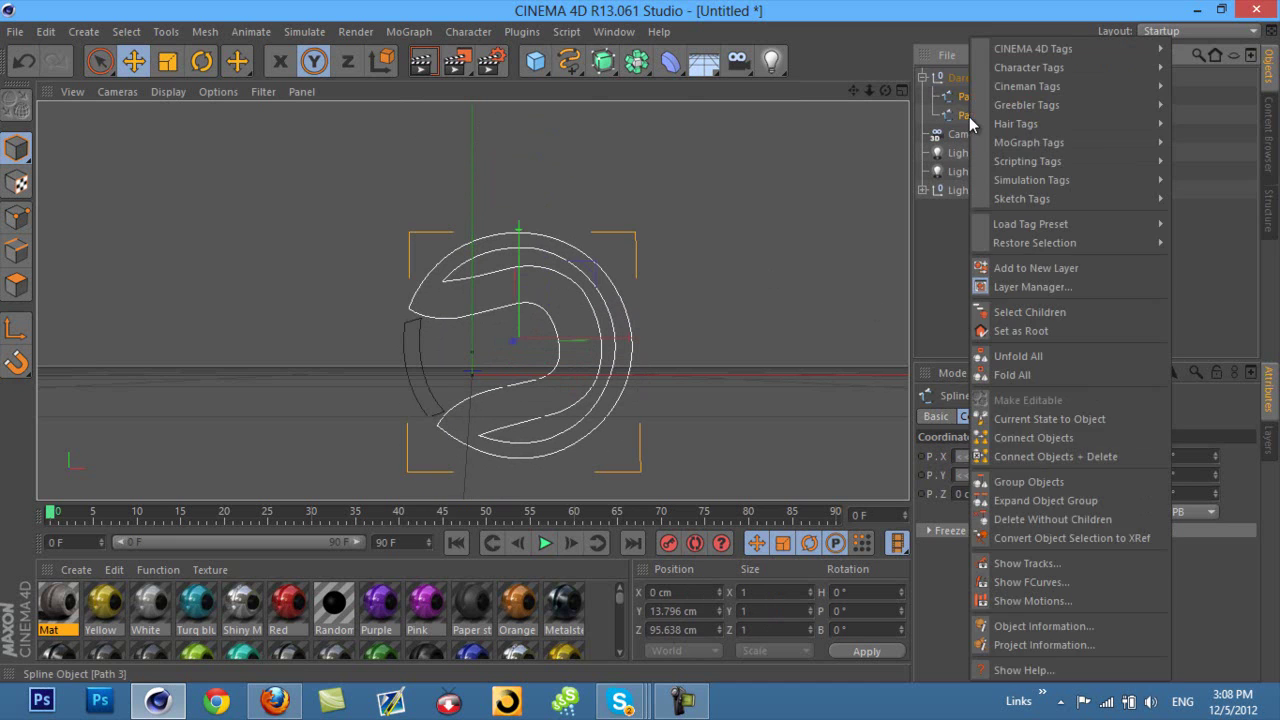
{"action": "left_click", "coordinate": [1068, 456]}
- Add an Extrude NURBS and place the merged Path 1.1 spline inside it
{"action": "left_click", "coordinate": [538, 64]}
{"action": "left_click", "coordinate": [603, 60]}
{"action": "left_click", "coordinate": [790, 87]}
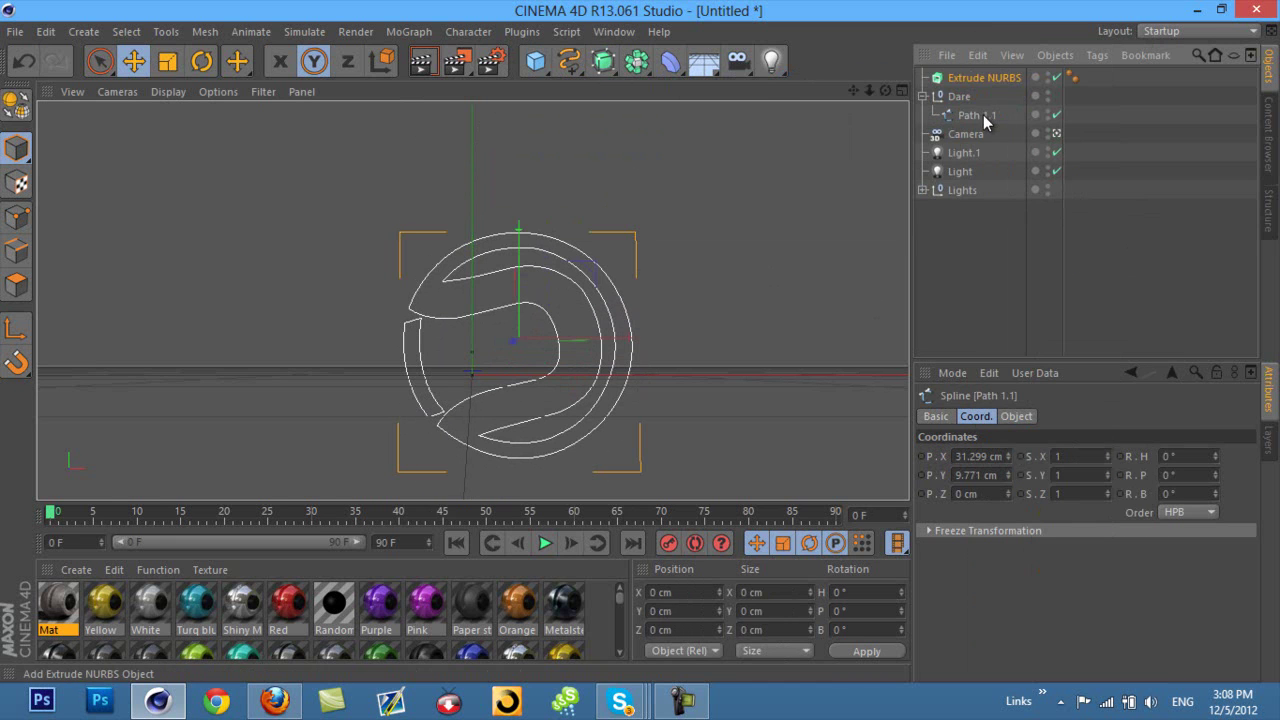
{"action": "left_click_drag", "start_coordinate": [983, 113], "coordinate": [980, 76]}
{"action": "left_click", "coordinate": [1002, 82]}
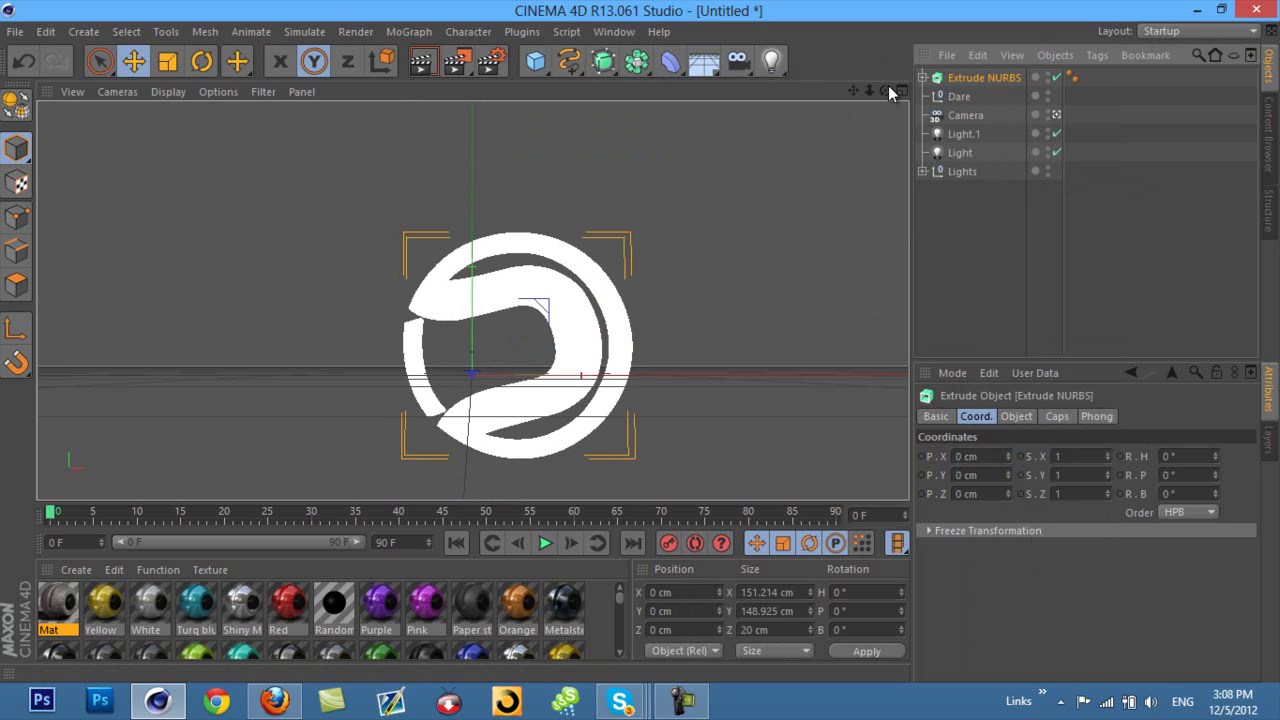
- Set the extrusion depth to 50 cm and check the render settings
{"action": "left_click_drag", "start_coordinate": [886, 90], "coordinate": [640, 339]}
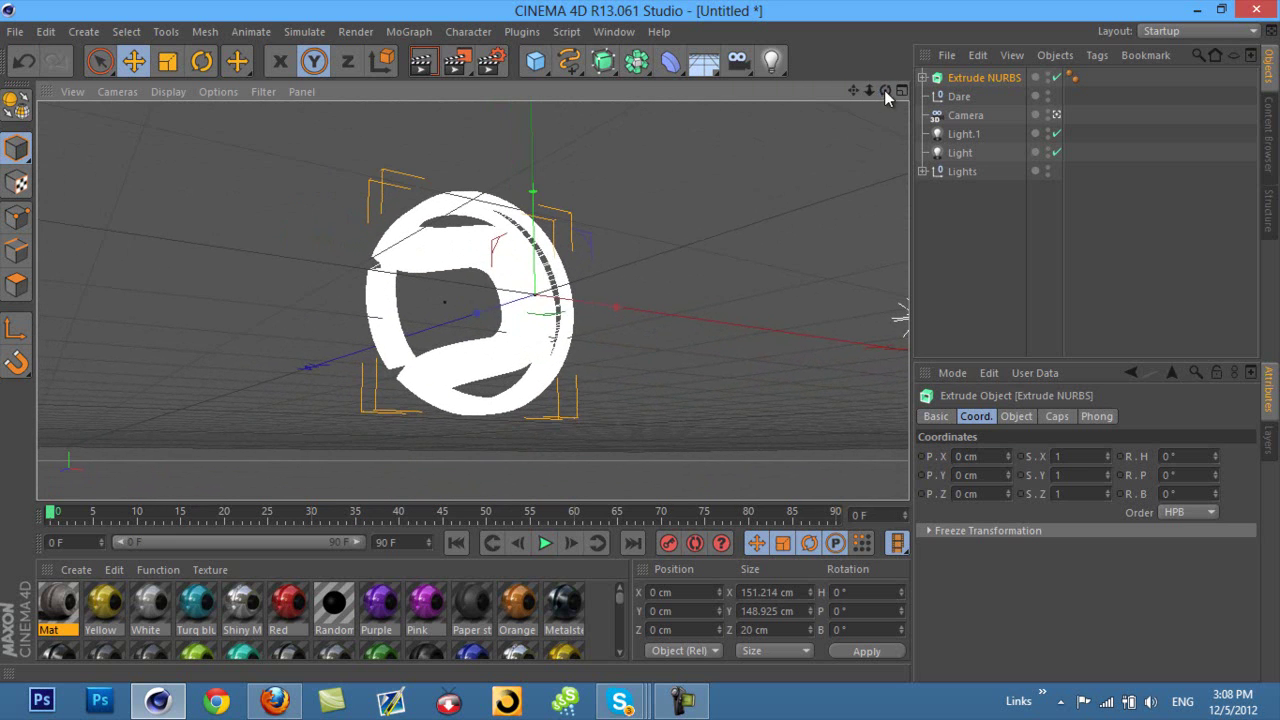
{"action": "mouse_move", "coordinate": [886, 95]}
{"action": "left_mouse_down"}
{"action": "mouse_move", "coordinate": [640, 349]}
{"action": "mouse_move", "coordinate": [893, 103]}
{"action": "left_mouse_up"}
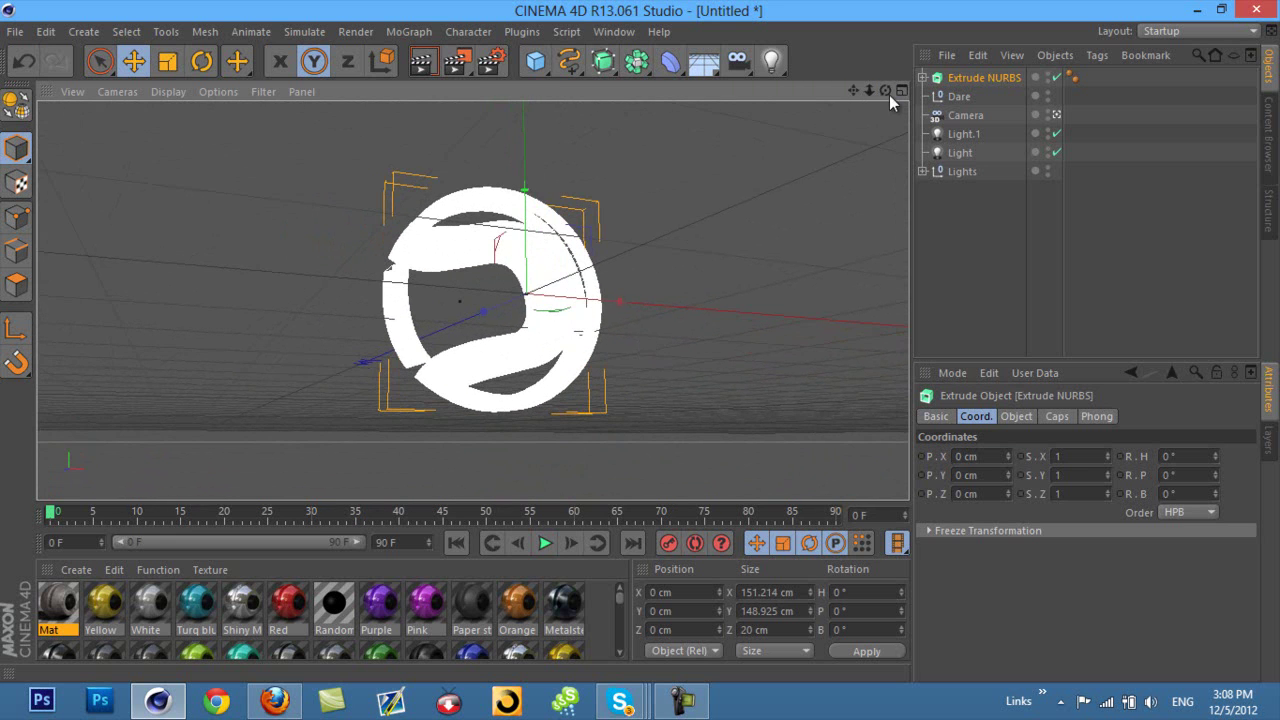
{"action": "left_click", "coordinate": [1016, 416]}
{"action": "left_click", "coordinate": [1150, 456]}
{"action": "type", "text": "50"}
{"action": "key", "text": "Return"}
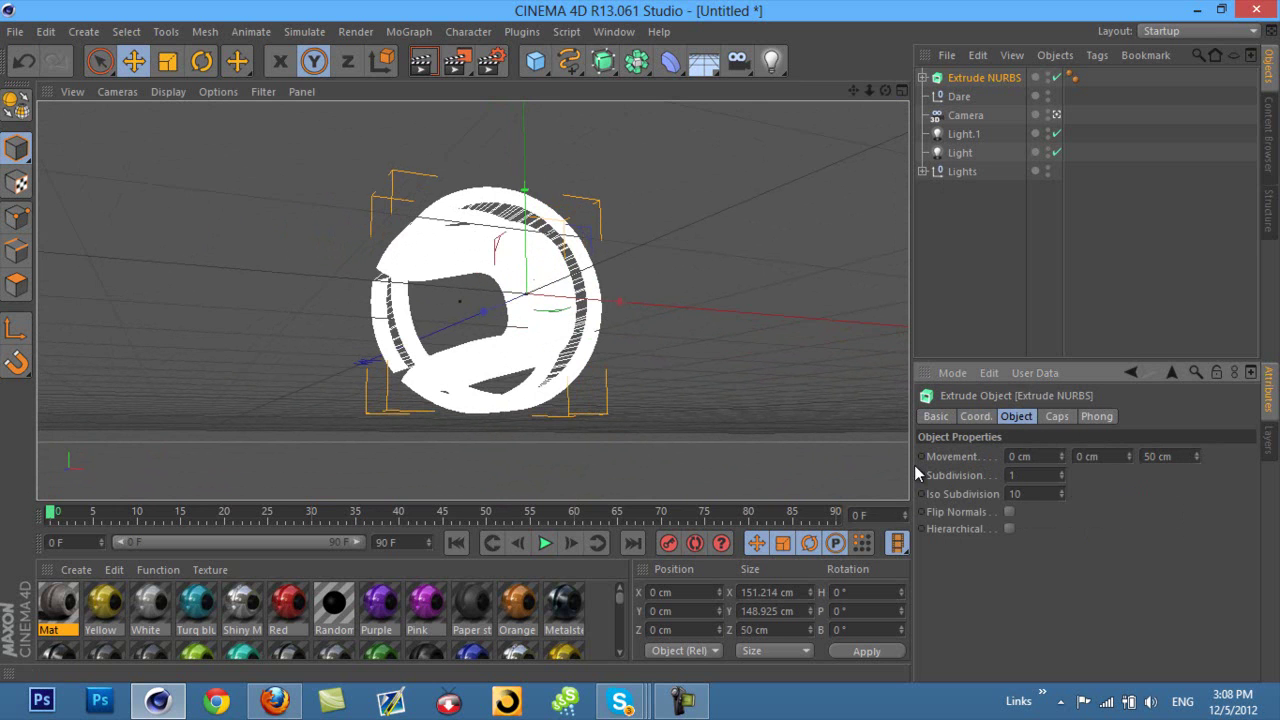
{"action": "left_click", "coordinate": [491, 61]}
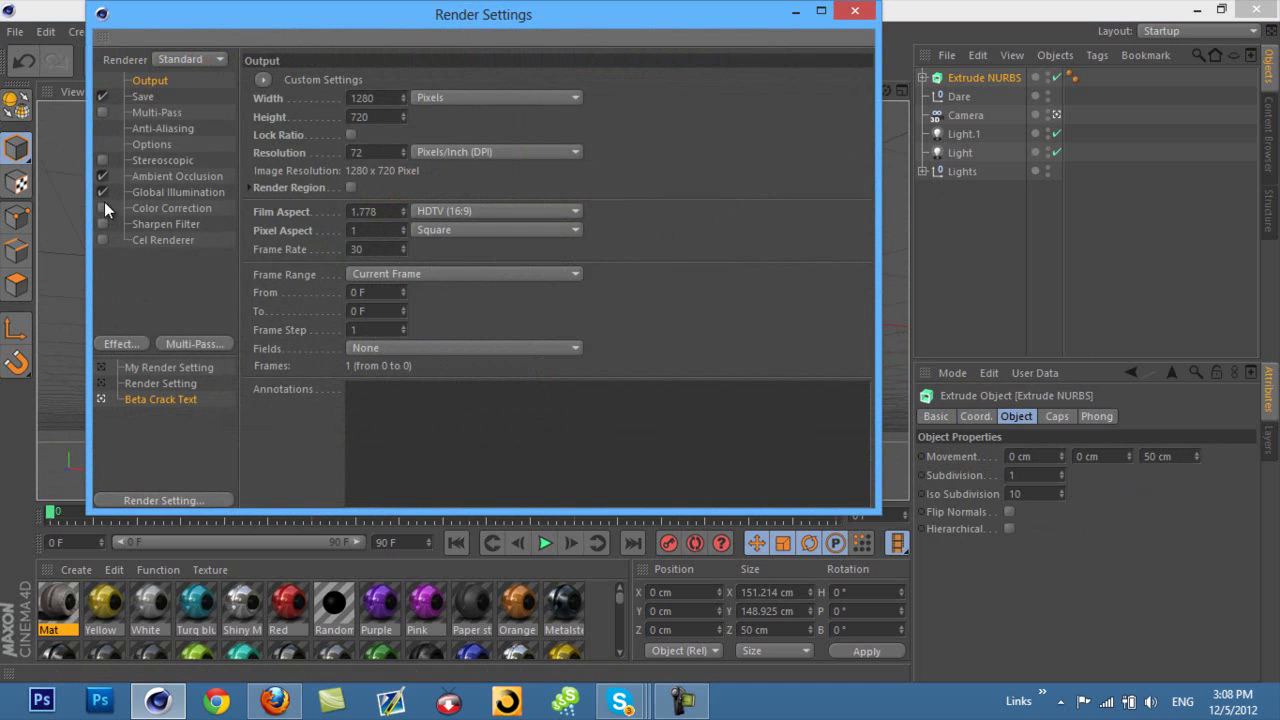
{"action": "left_click", "coordinate": [855, 10]}
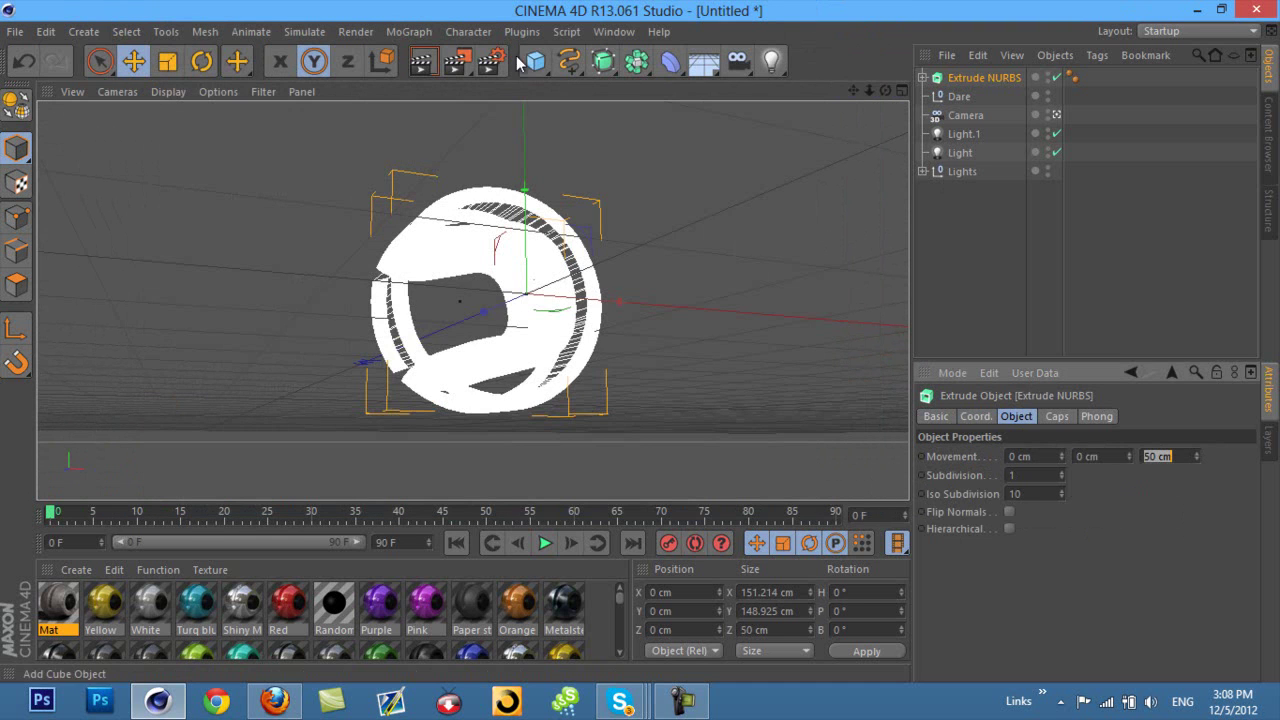
- Apply the Mat material to the extruded logo with 20% displacement strength and render
{"action": "left_click", "coordinate": [458, 62]}
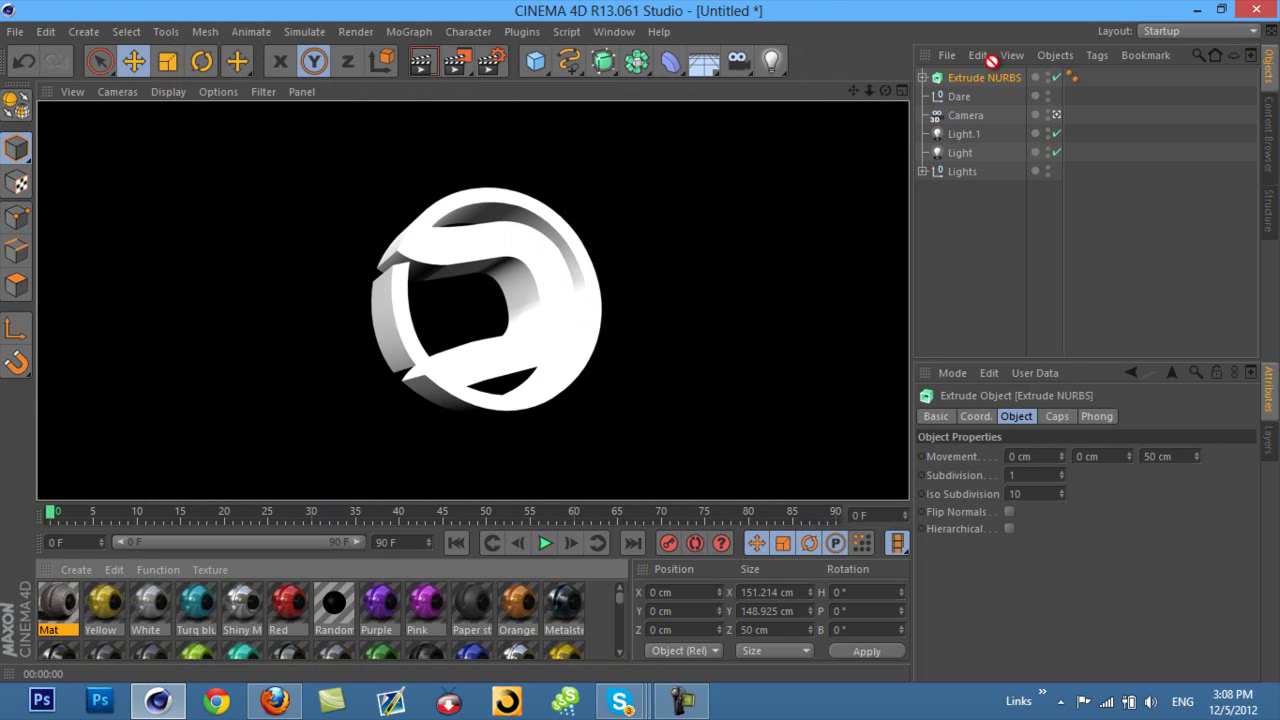
{"action": "left_click_drag", "start_coordinate": [58, 605], "coordinate": [487, 300]}
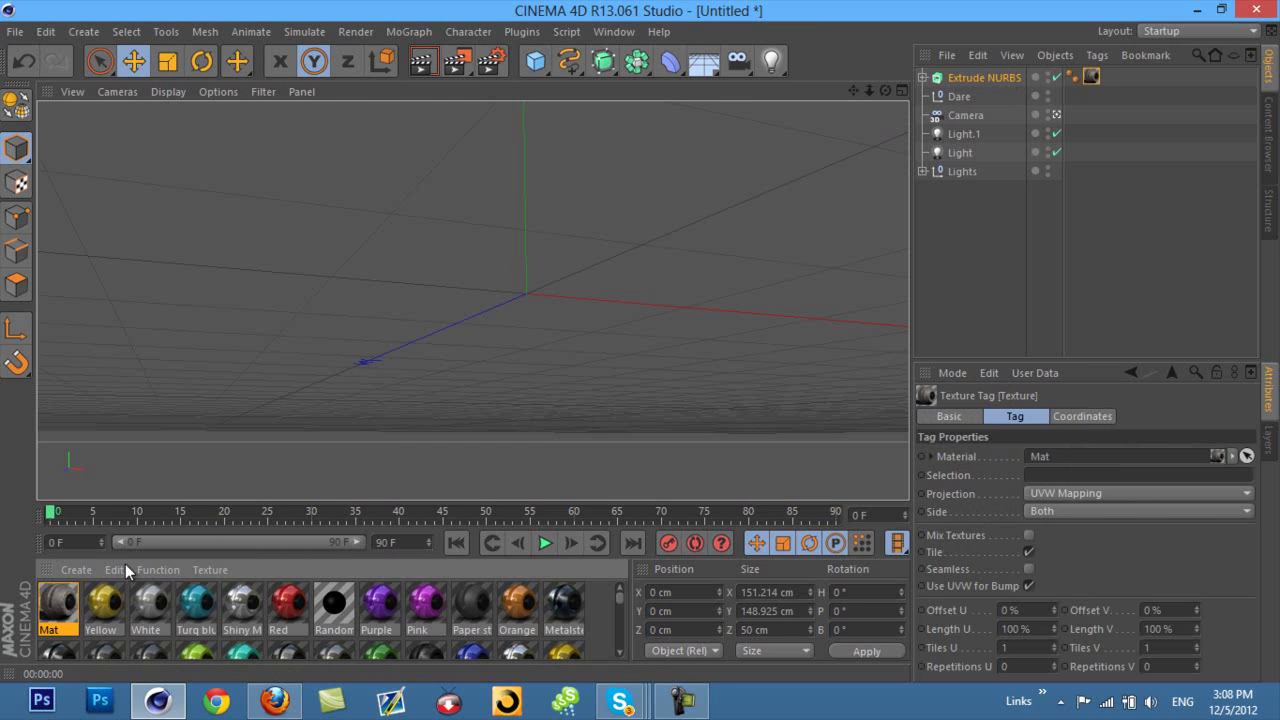
{"action": "left_click", "coordinate": [355, 572]}
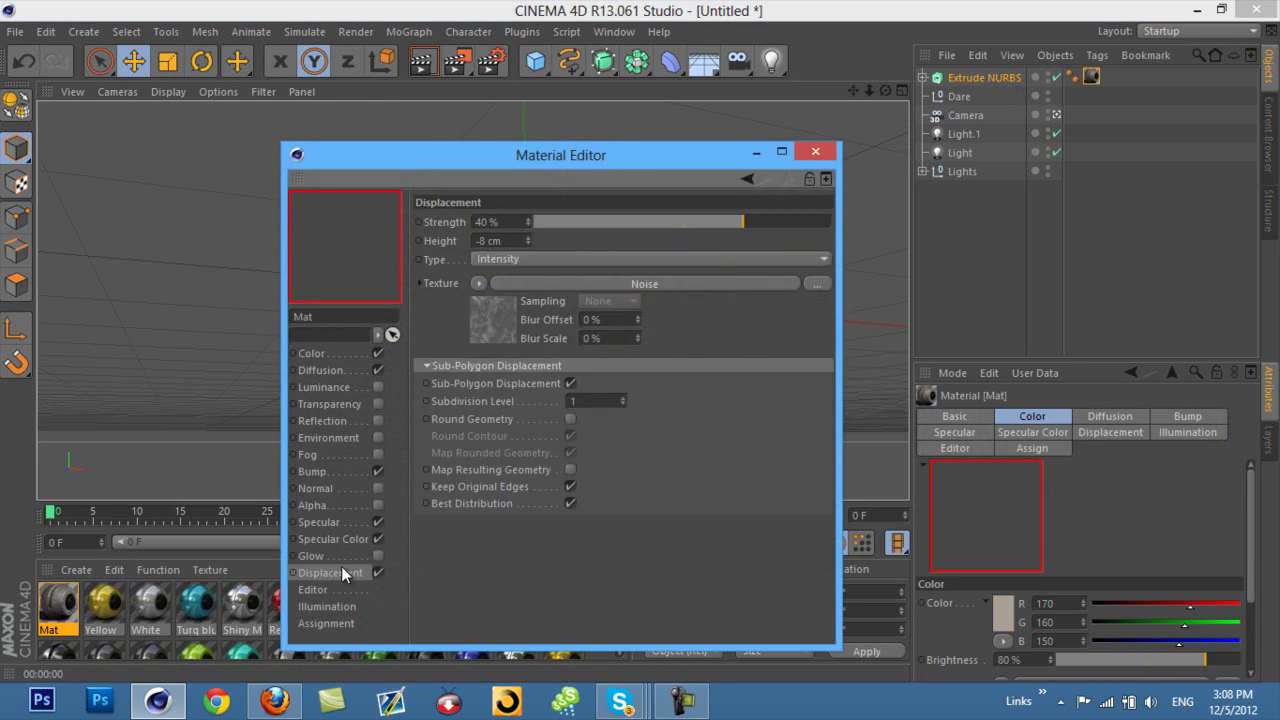
{"action": "double_click", "coordinate": [490, 221]}
{"action": "type", "text": "2"}
{"action": "key", "text": "Return"}
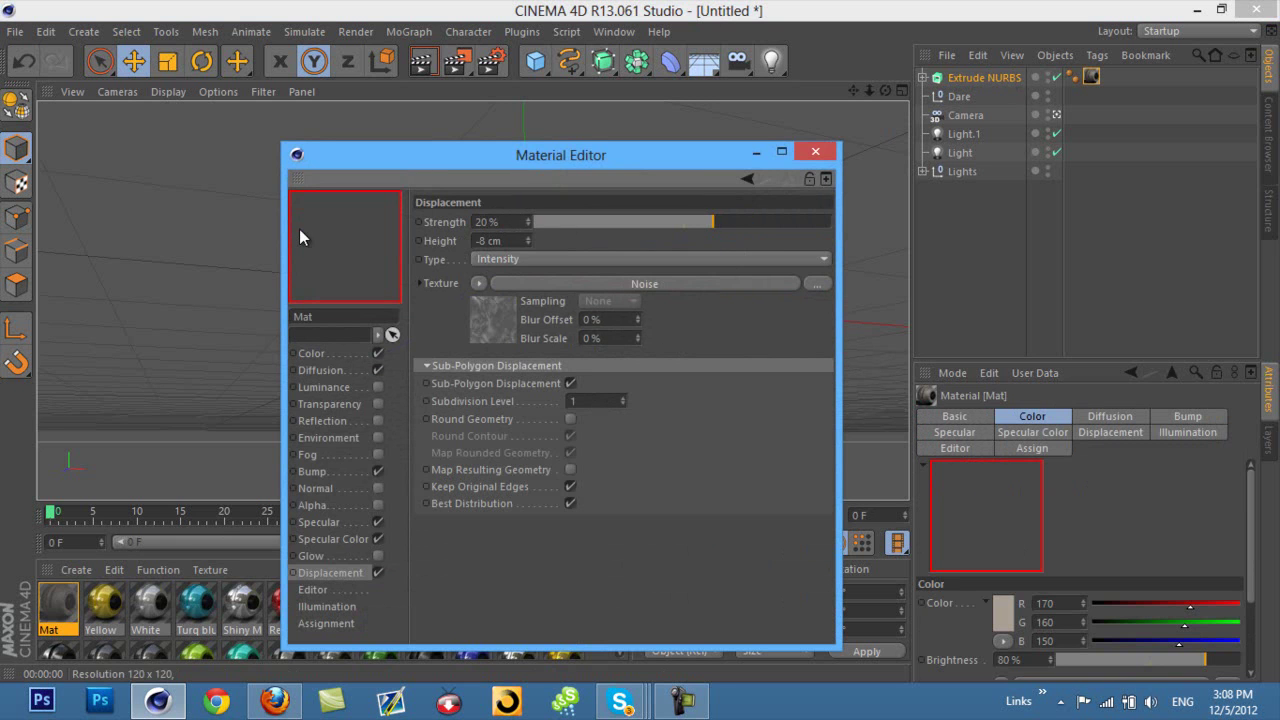
{"action": "left_click", "coordinate": [815, 151]}
{"action": "left_click", "coordinate": [424, 68]}
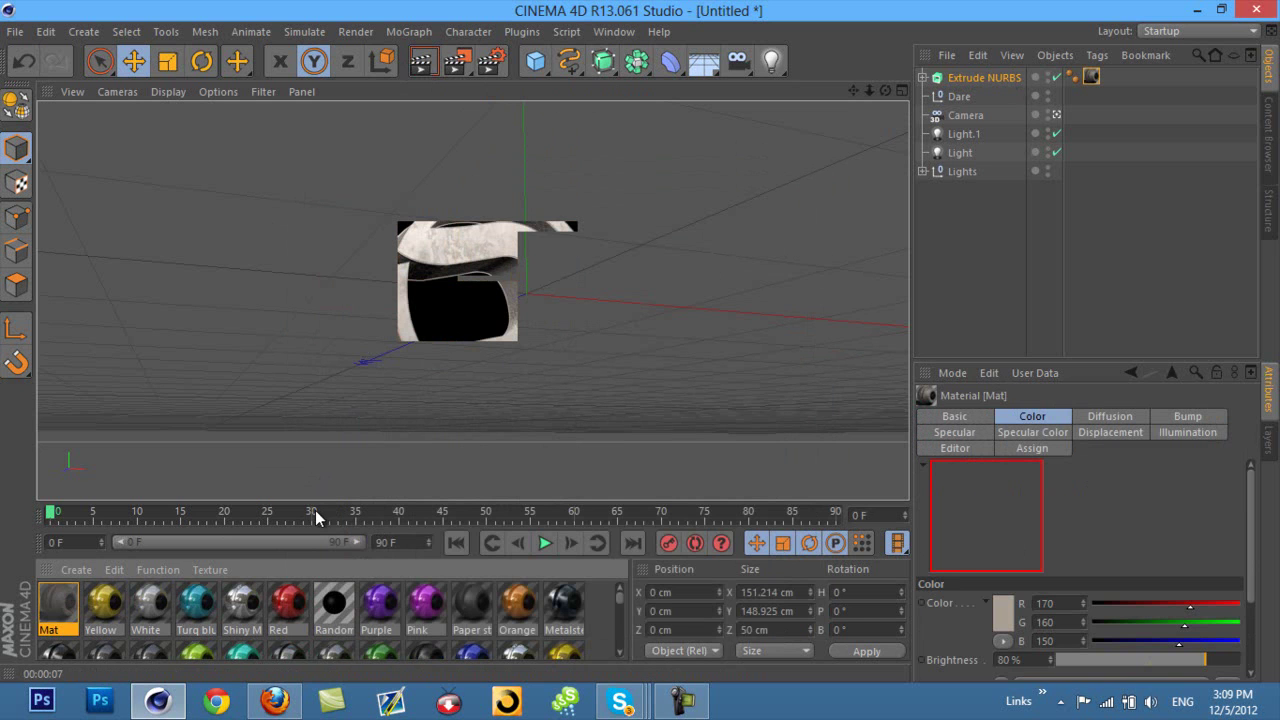
- Turn off the Mat material's displacement, re-render, and clear the selection
{"action": "double_click", "coordinate": [57, 605]}
{"action": "left_click", "coordinate": [370, 543]}
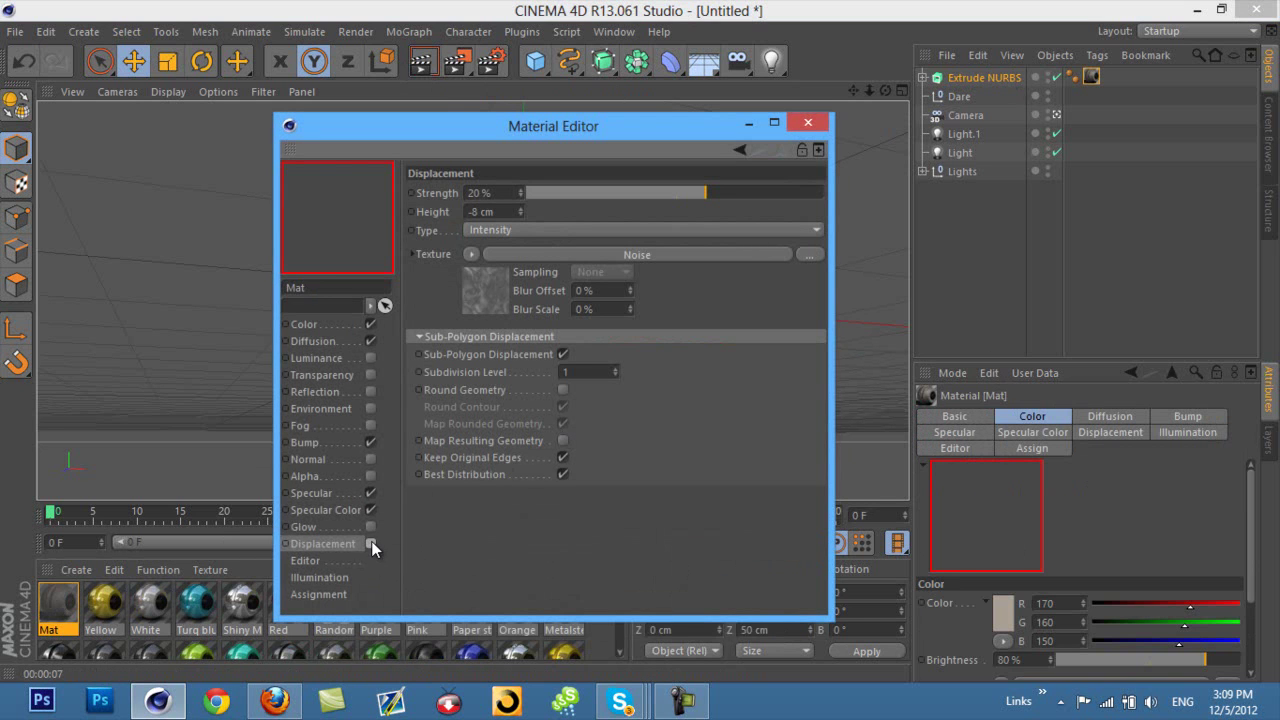
{"action": "left_click", "coordinate": [808, 122]}
{"action": "left_click", "coordinate": [424, 60]}
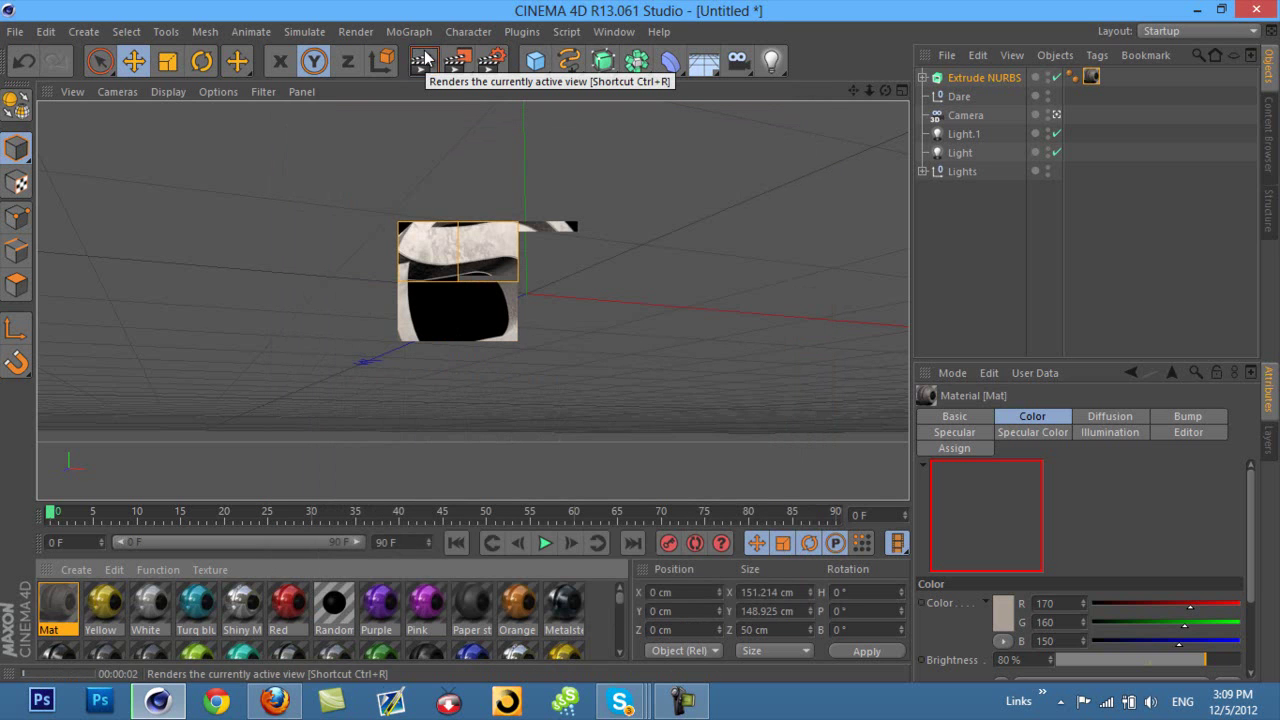
{"action": "left_click", "coordinate": [1074, 249]}
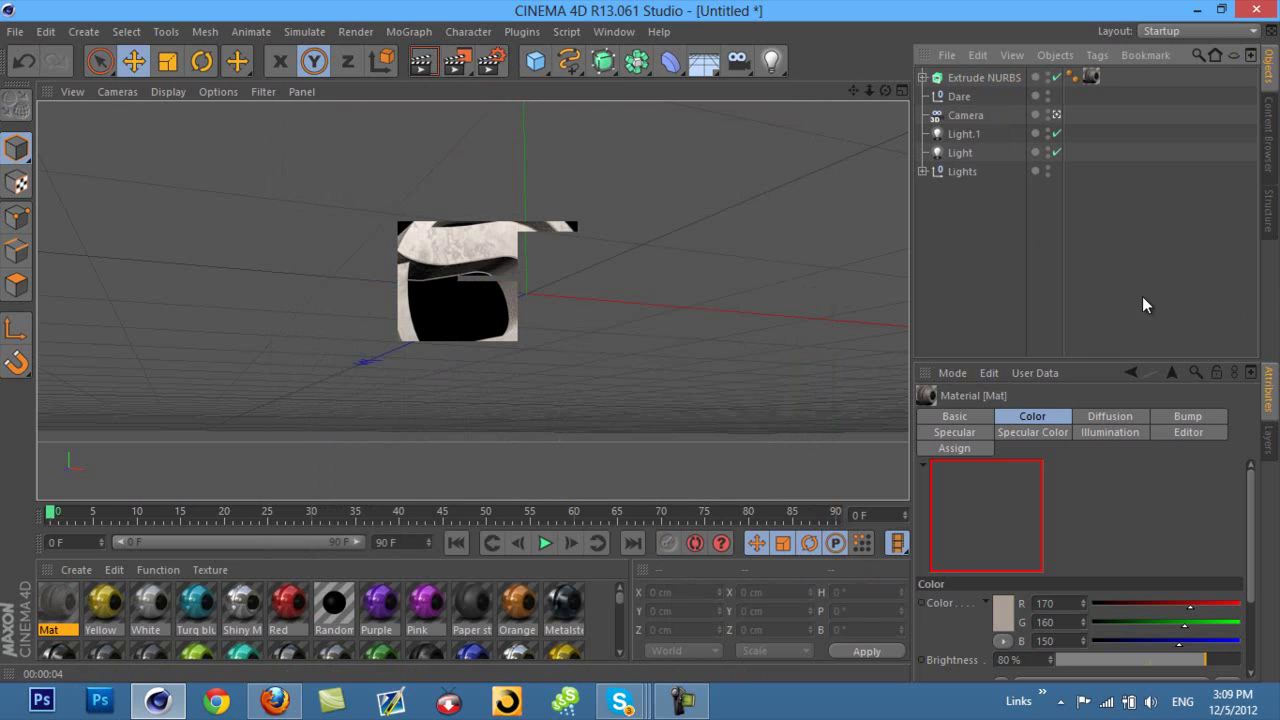
{"action": "left_click", "coordinate": [885, 90]}
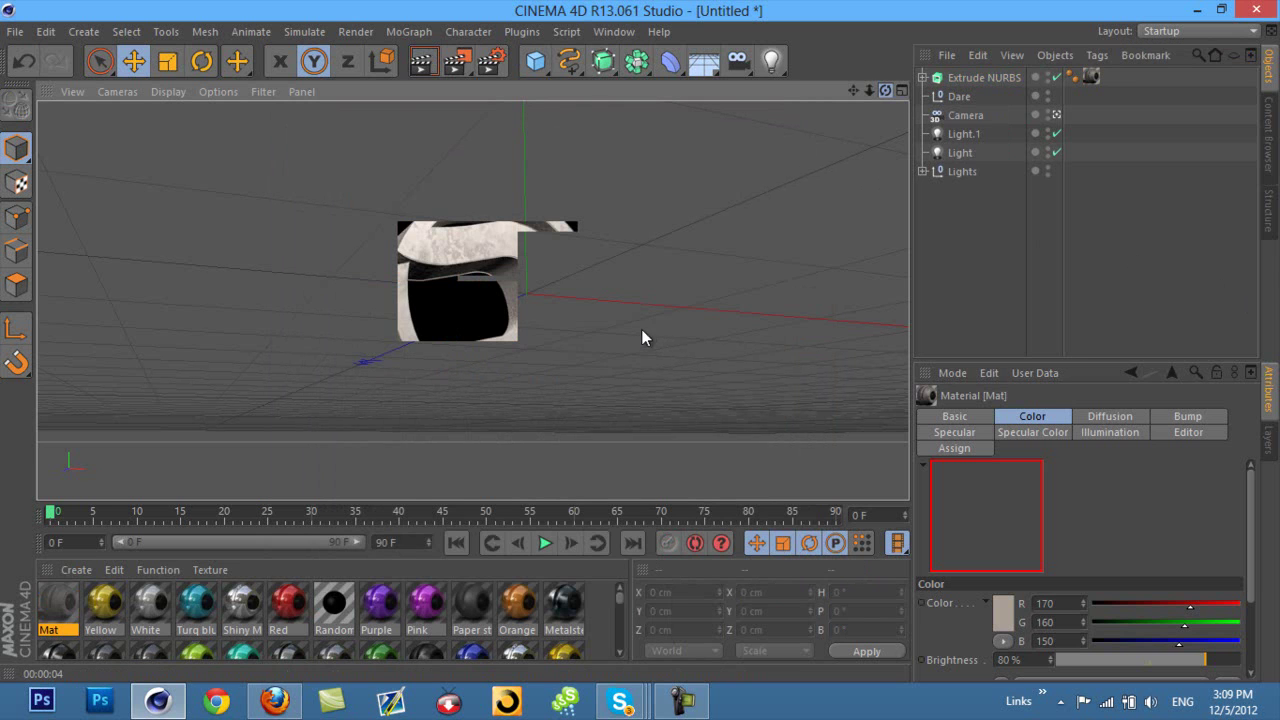
- Add a Greebler object from Plugins and make the Extrude NURBS its child
{"action": "left_click_drag", "start_coordinate": [641, 332], "coordinate": [640, 334], "text": "alt"}
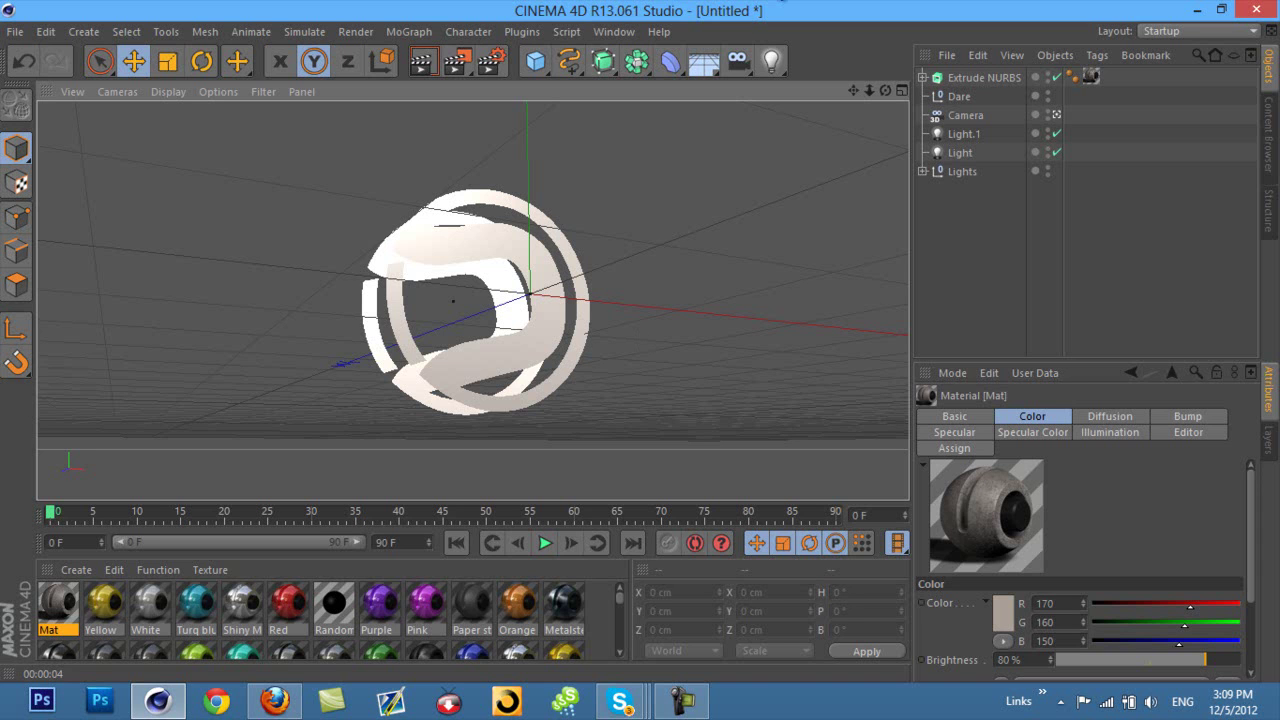
{"action": "left_click", "coordinate": [538, 32]}
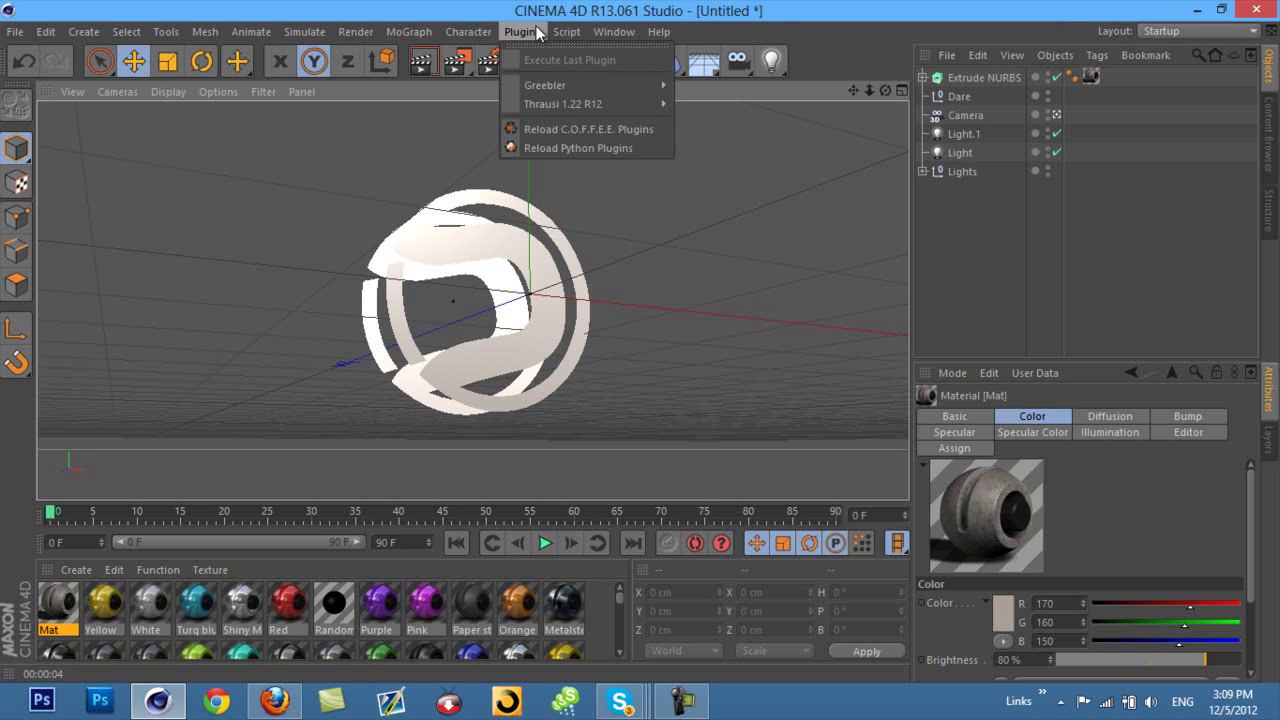
{"action": "mouse_move", "coordinate": [556, 88]}
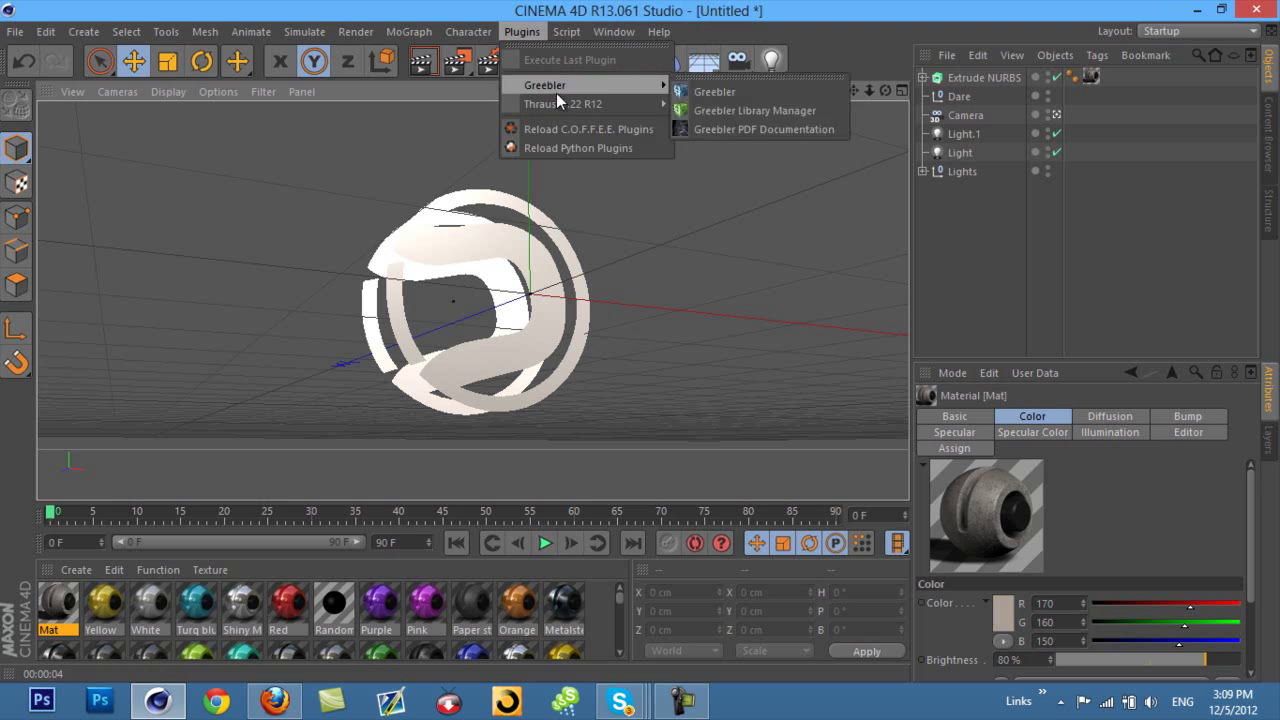
{"action": "left_click", "coordinate": [725, 92]}
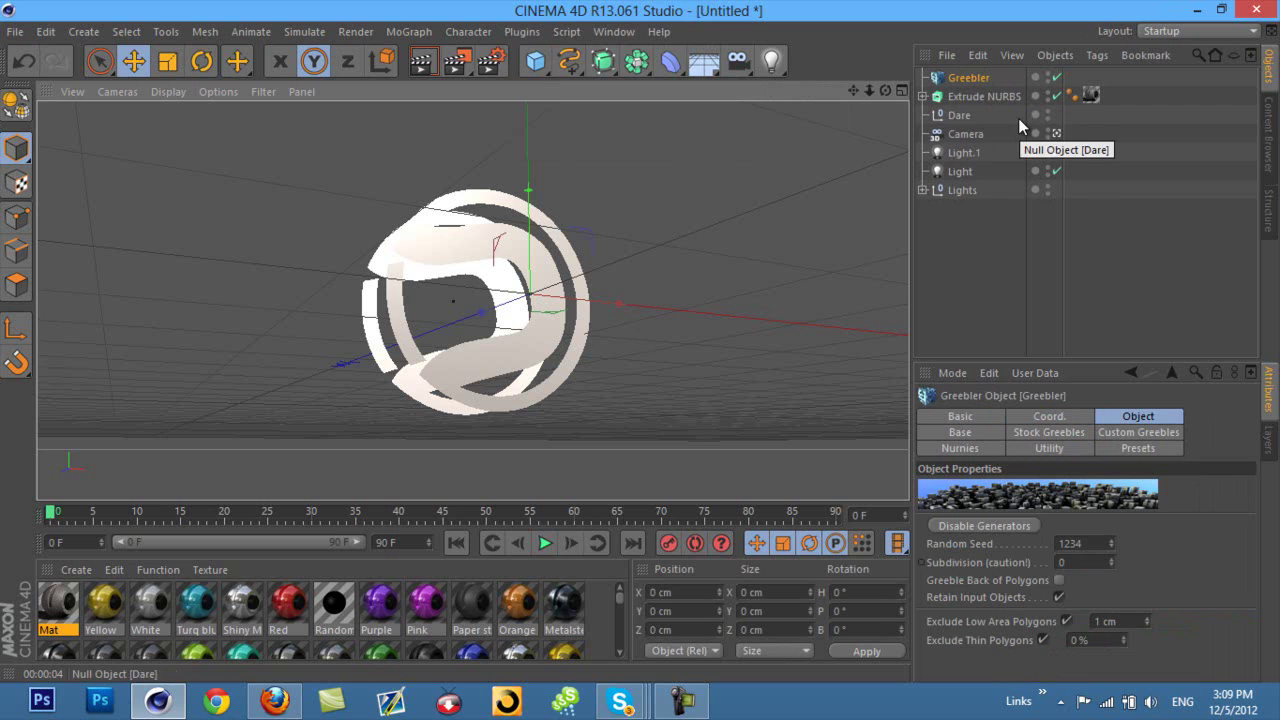
{"action": "left_click_drag", "start_coordinate": [968, 78], "coordinate": [978, 89]}
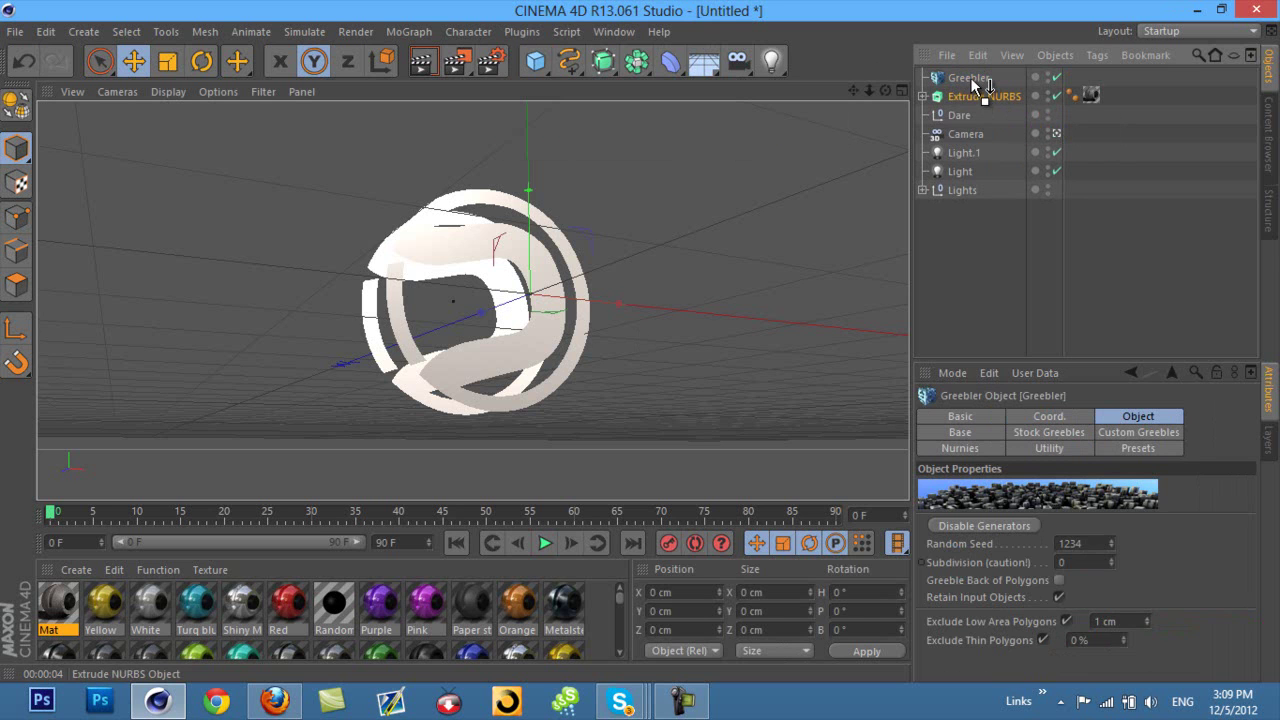
{"action": "left_click_drag", "start_coordinate": [970, 77], "coordinate": [970, 77]}
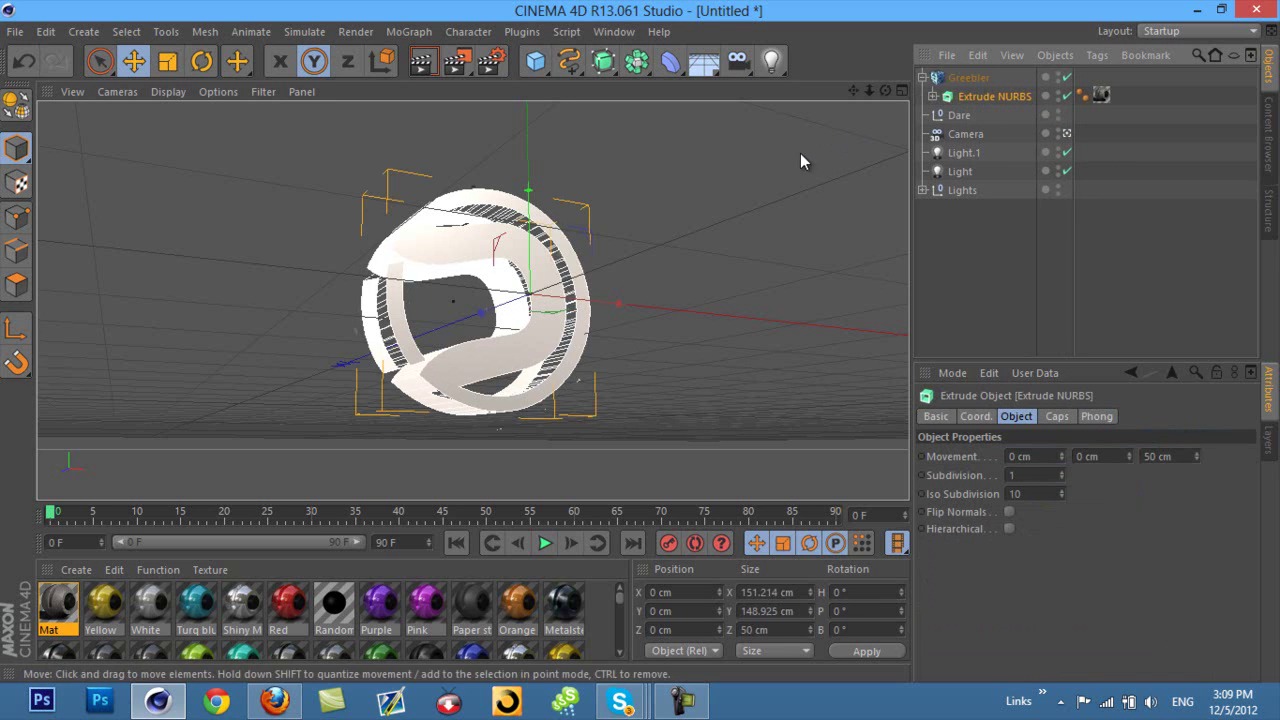
- Render the greebled logo, then set the Greebler's base minimum height to 0 cm
{"action": "left_click", "coordinate": [922, 77]}
{"action": "left_click", "coordinate": [424, 62]}
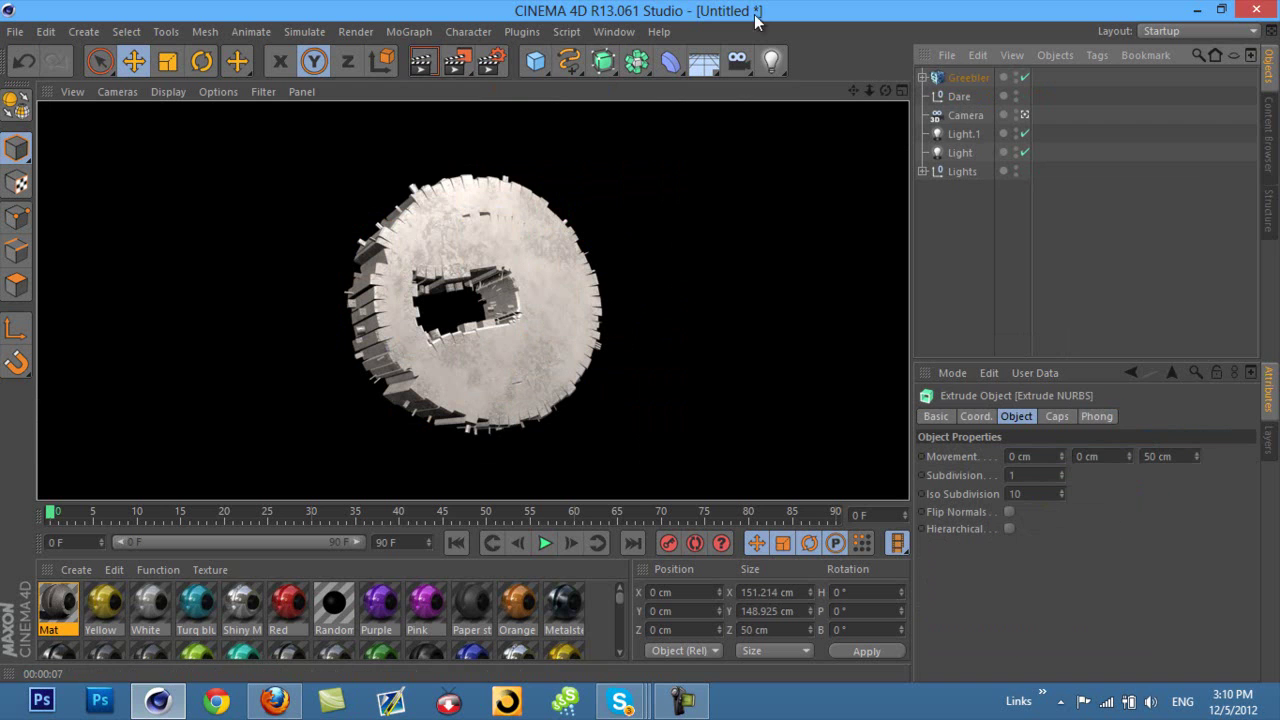
{"action": "left_click", "coordinate": [922, 78]}
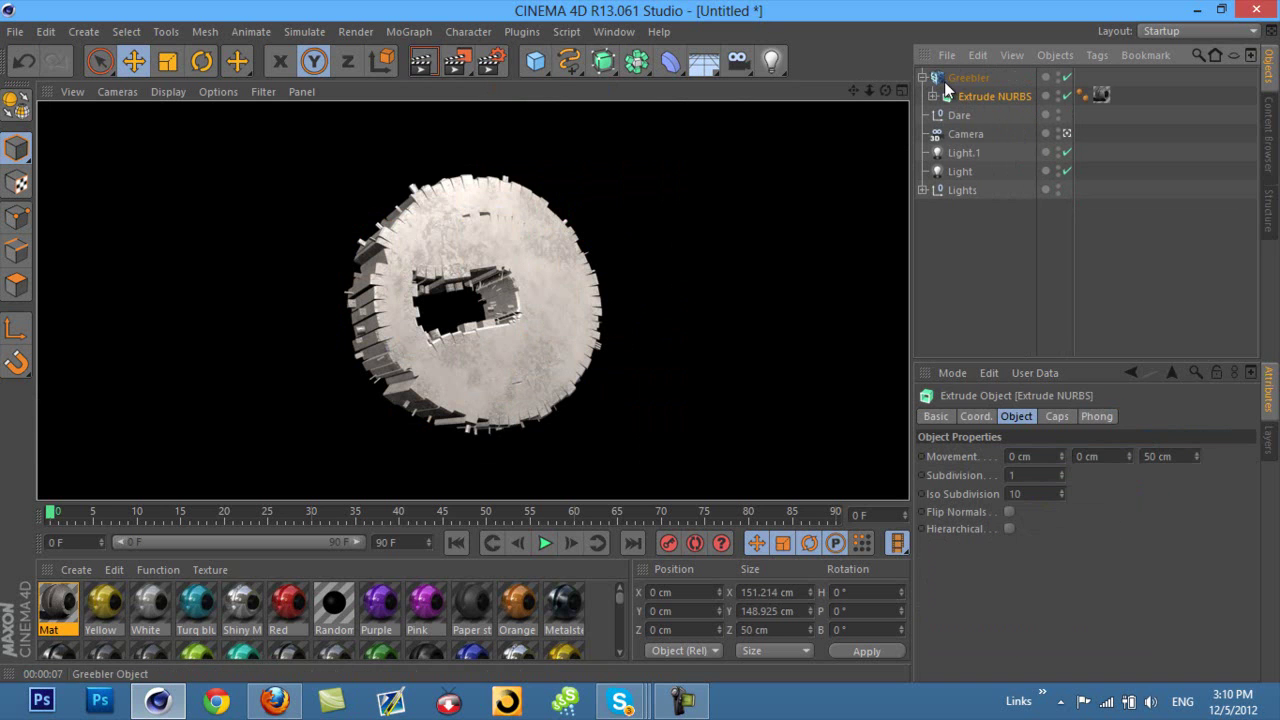
{"action": "left_click", "coordinate": [966, 79]}
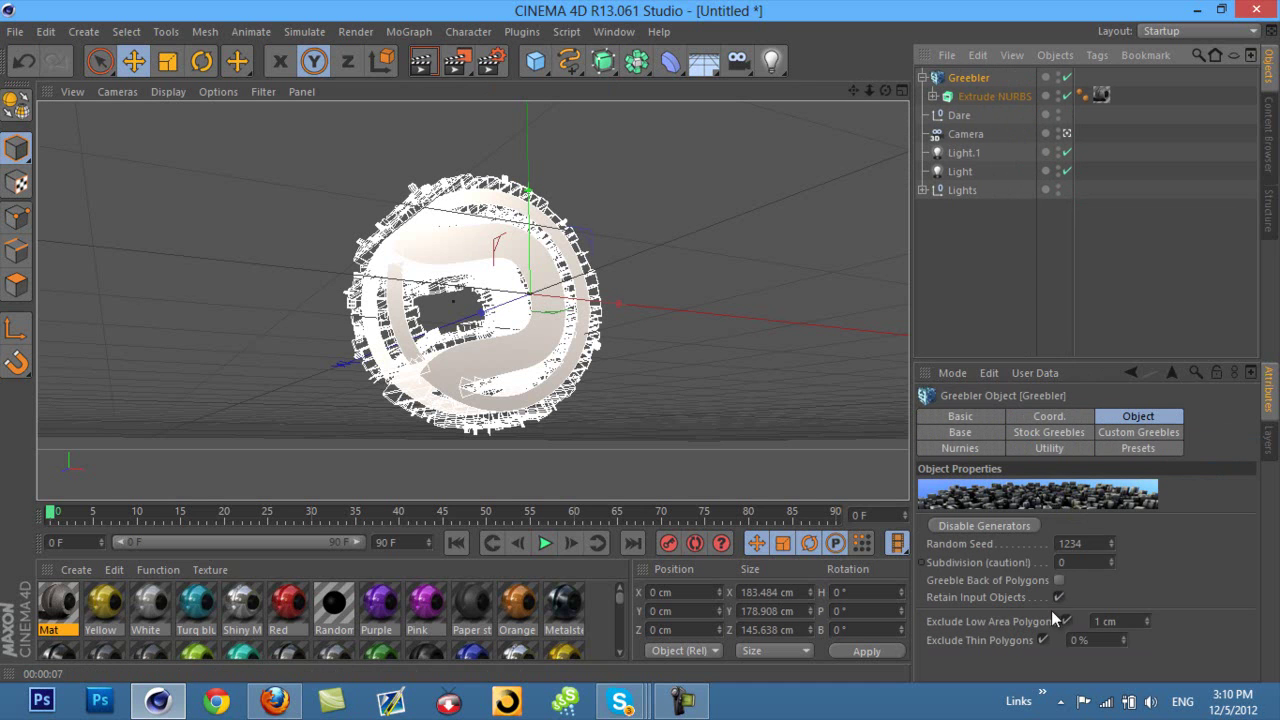
{"action": "left_click", "coordinate": [985, 436]}
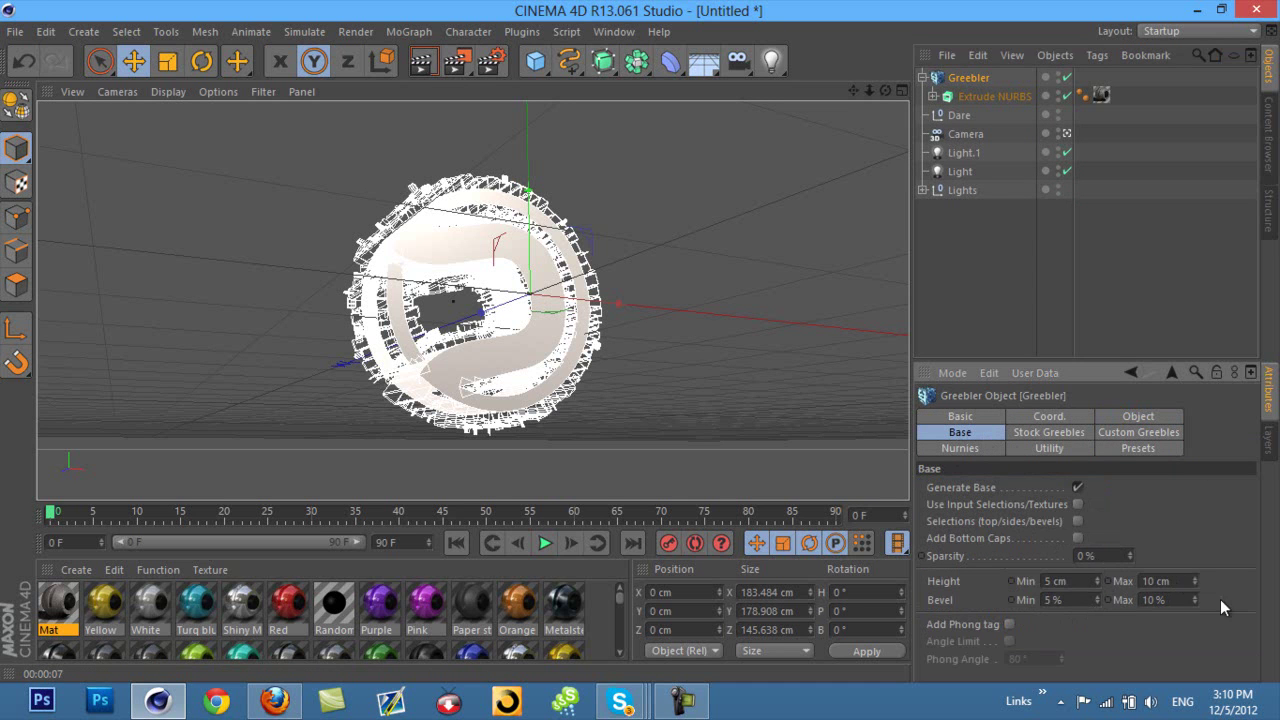
{"action": "left_click", "coordinate": [1097, 586]}
{"action": "left_click", "coordinate": [1097, 584]}
{"action": "left_click", "coordinate": [1097, 584]}
{"action": "left_click", "coordinate": [1097, 583]}
{"action": "left_click", "coordinate": [1097, 583]}
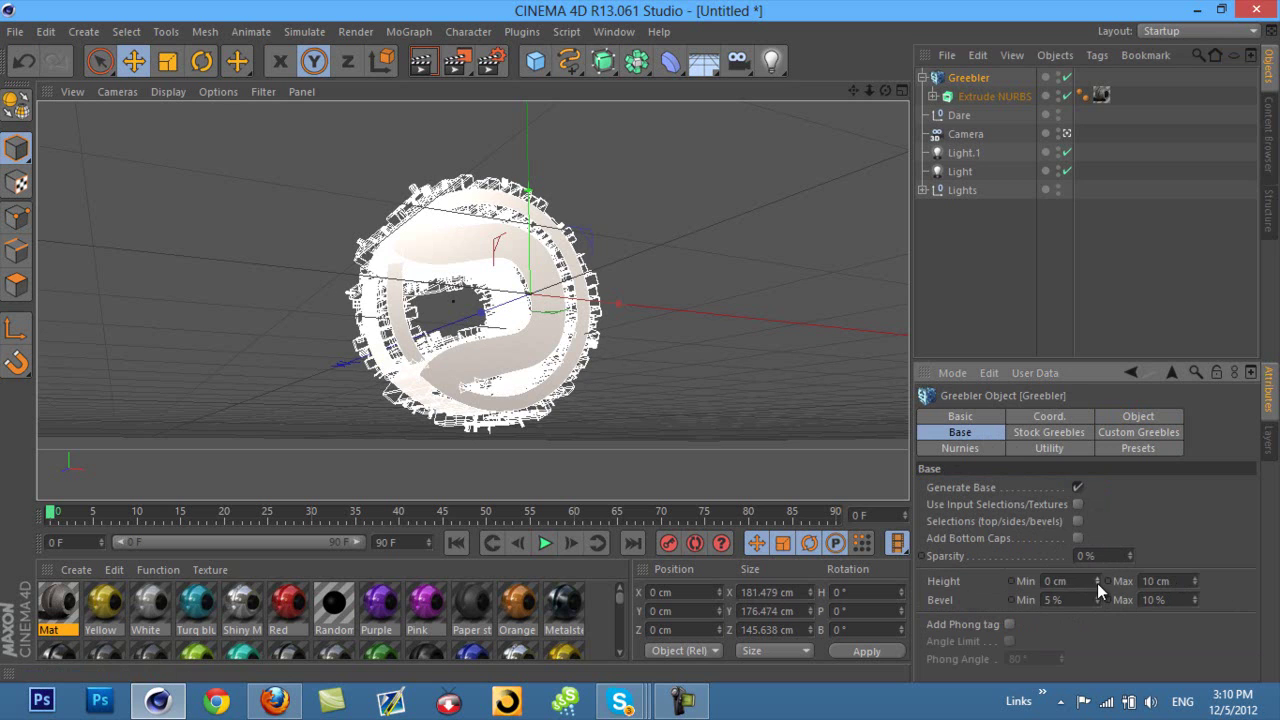
- Lower the Greebler's maximum base height to 3 cm and render a preview
{"action": "left_click", "coordinate": [1194, 585]}
{"action": "left_click", "coordinate": [1194, 585]}
{"action": "left_click", "coordinate": [1194, 585]}
{"action": "left_click", "coordinate": [1194, 585]}
{"action": "left_click", "coordinate": [1194, 585]}
{"action": "left_click", "coordinate": [1194, 586]}
{"action": "left_click", "coordinate": [1194, 586]}
{"action": "left_click", "coordinate": [421, 63]}
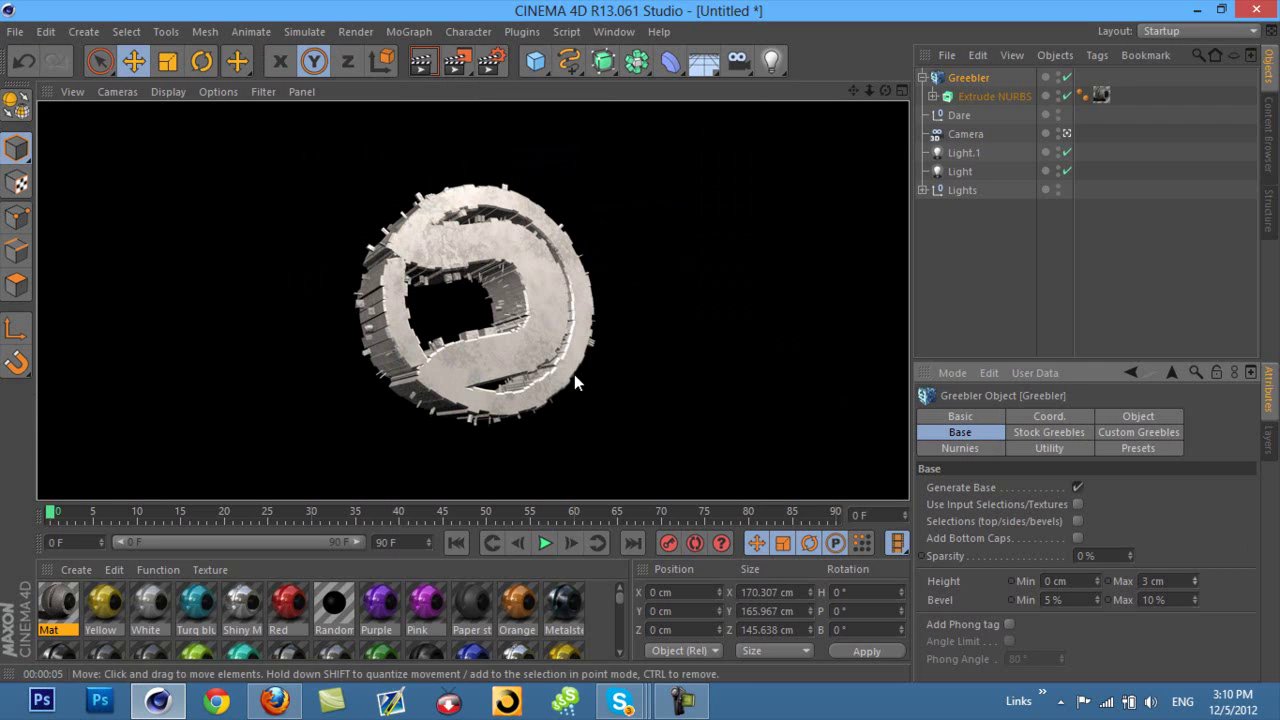
{"action": "left_click", "coordinate": [1021, 421]}
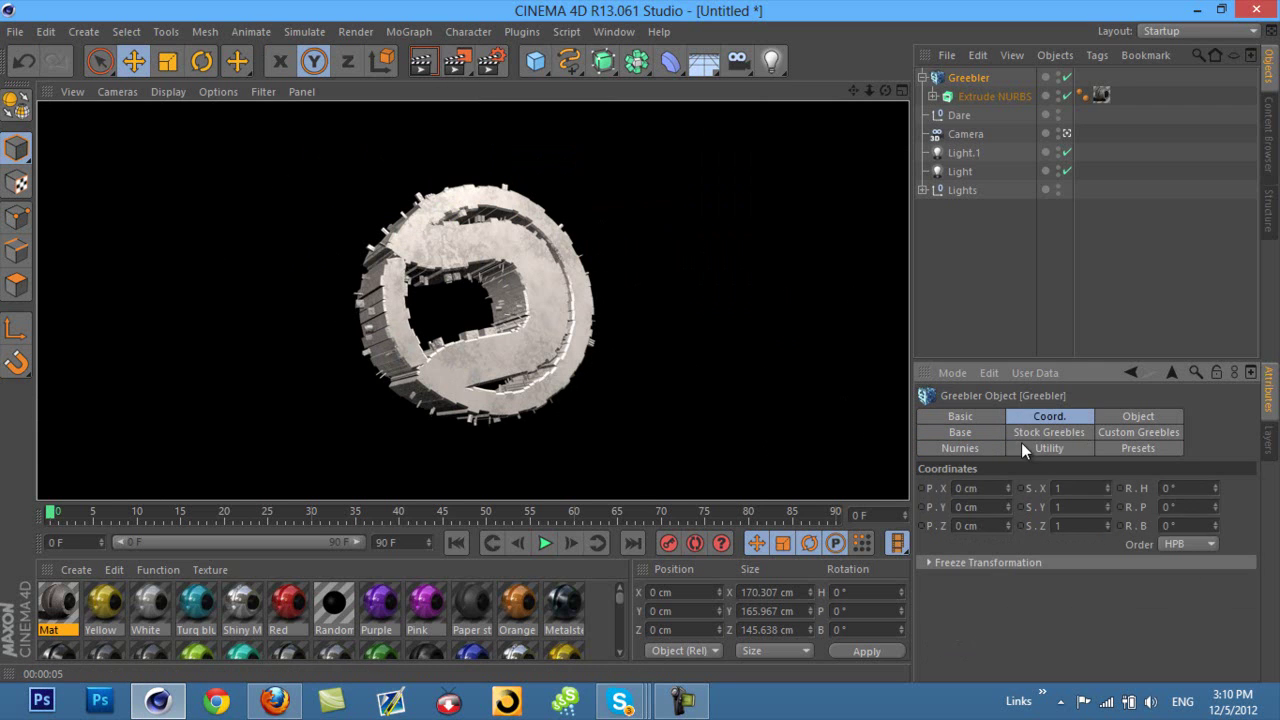
{"action": "left_click", "coordinate": [1031, 436]}
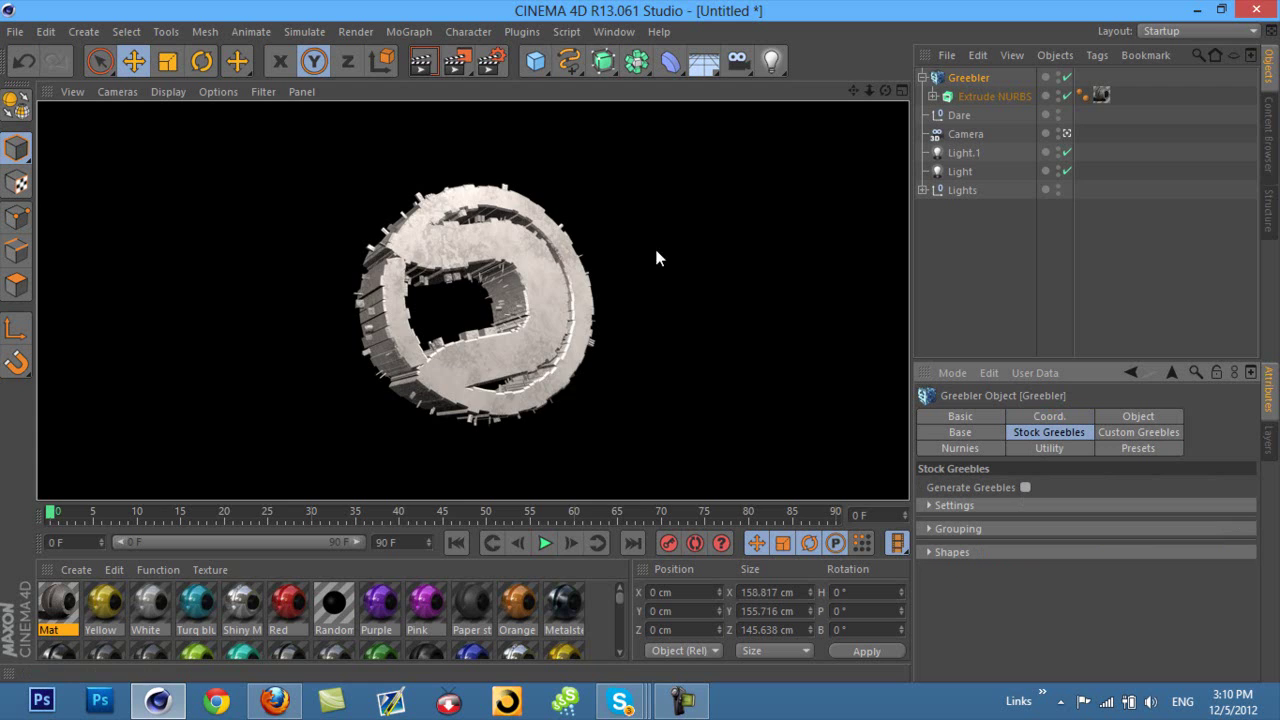
{"action": "left_click", "coordinate": [1024, 487]}
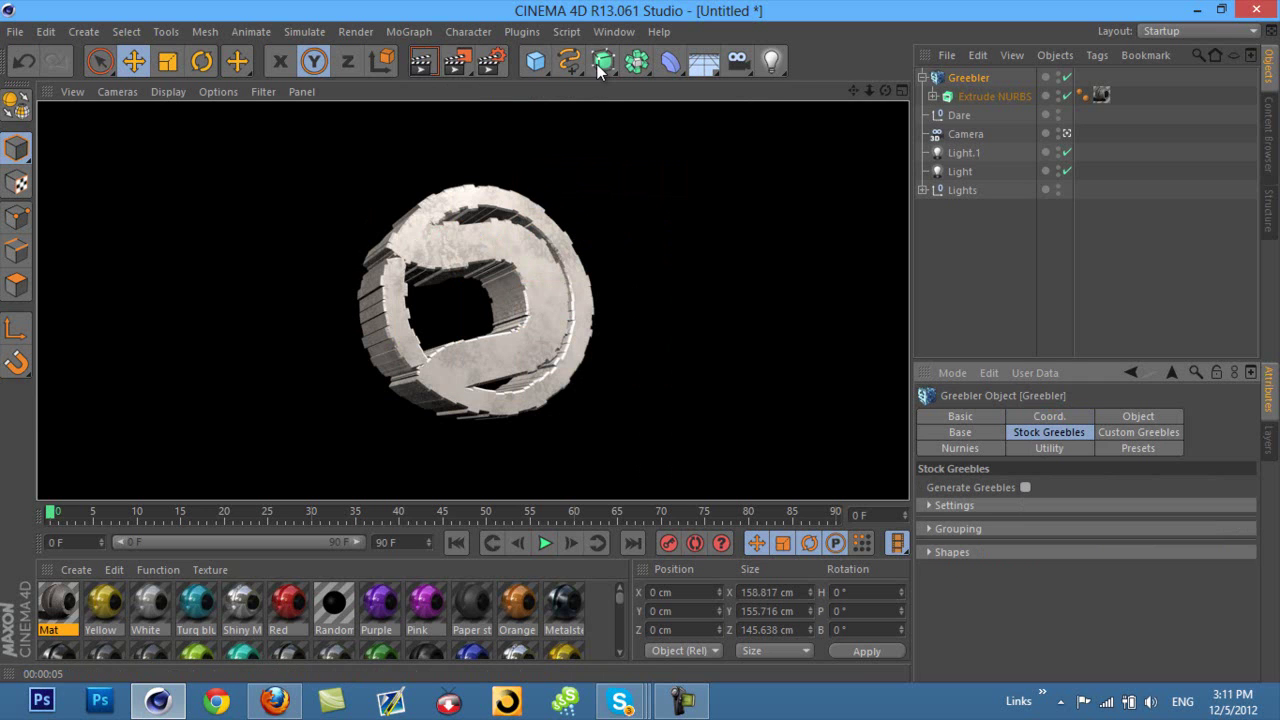
{"action": "left_click", "coordinate": [990, 433]}
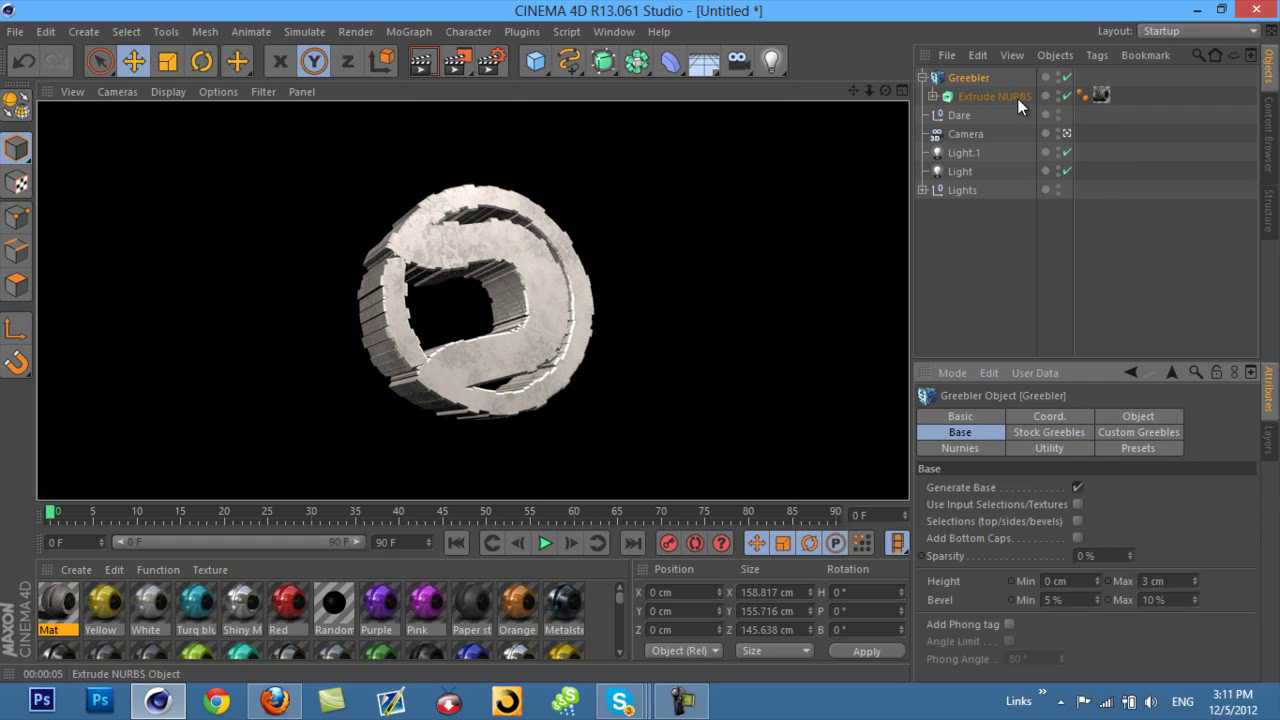
- Give the Extrude NURBS caps Quadrangles with a Regular Grid 6 cm wide
{"action": "left_click", "coordinate": [974, 96]}
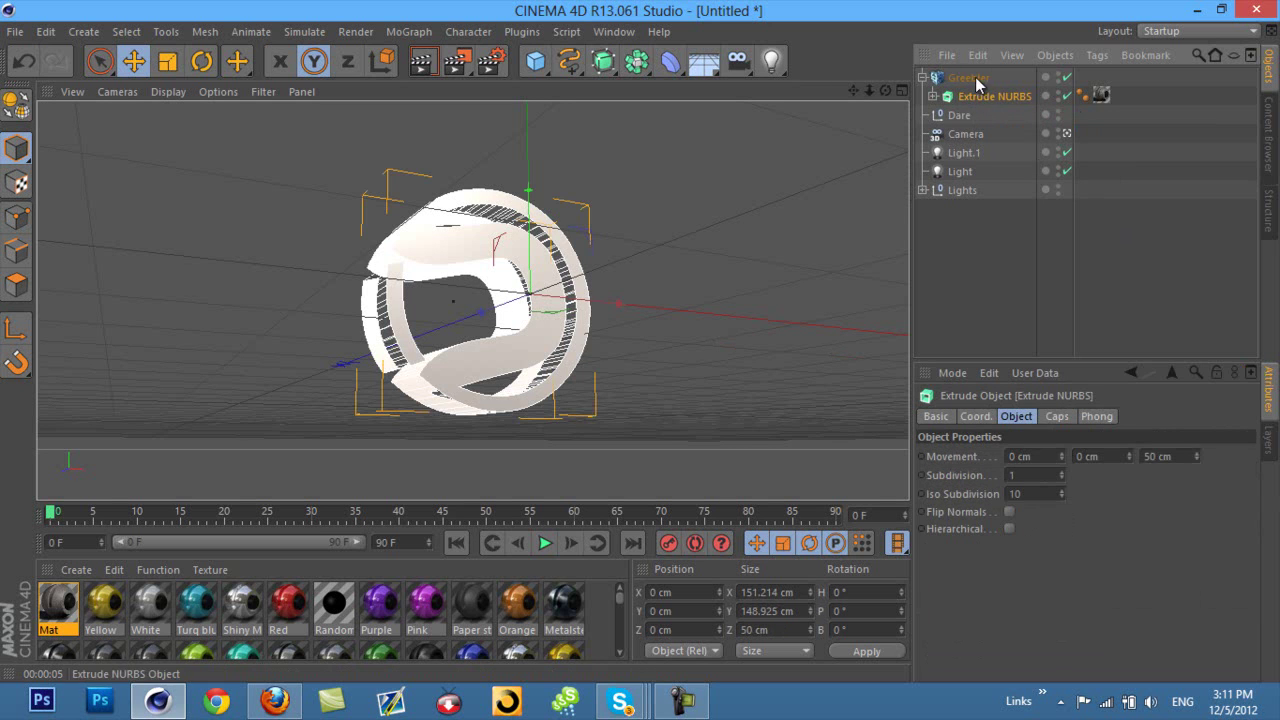
{"action": "left_click", "coordinate": [1056, 416]}
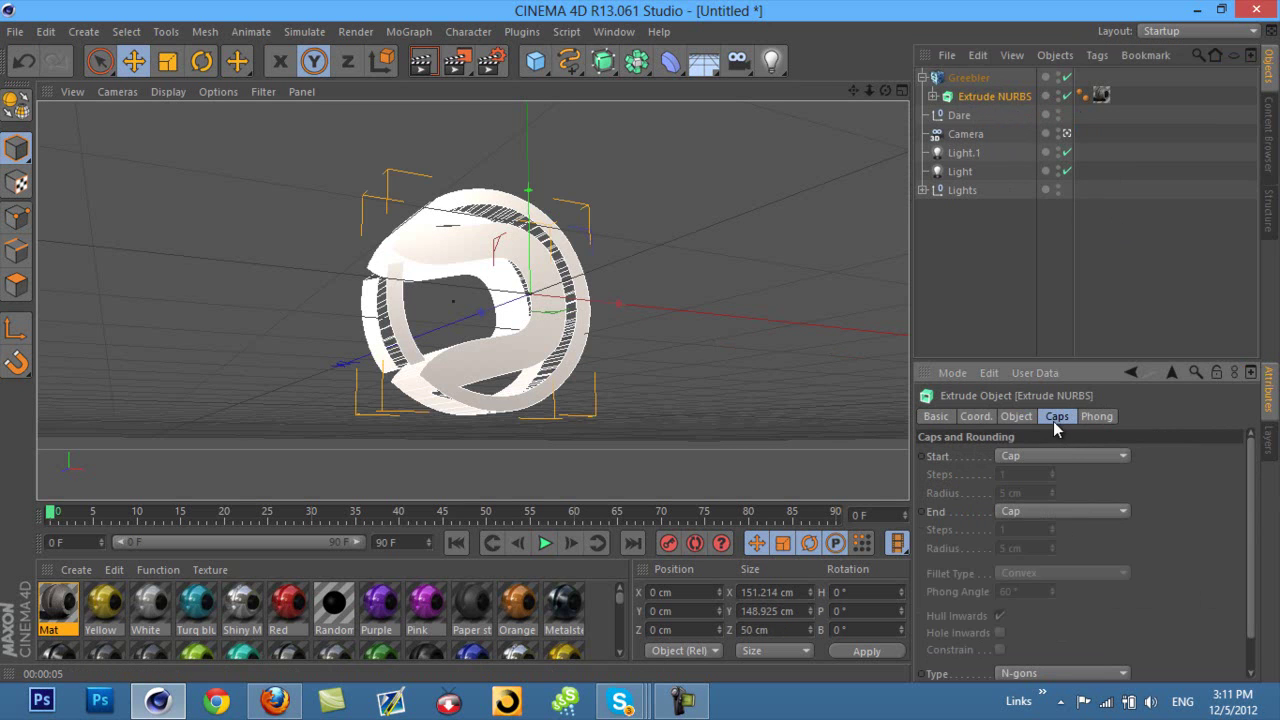
{"action": "left_click_drag", "start_coordinate": [1250, 451], "coordinate": [1252, 505]}
{"action": "left_click", "coordinate": [1022, 637]}
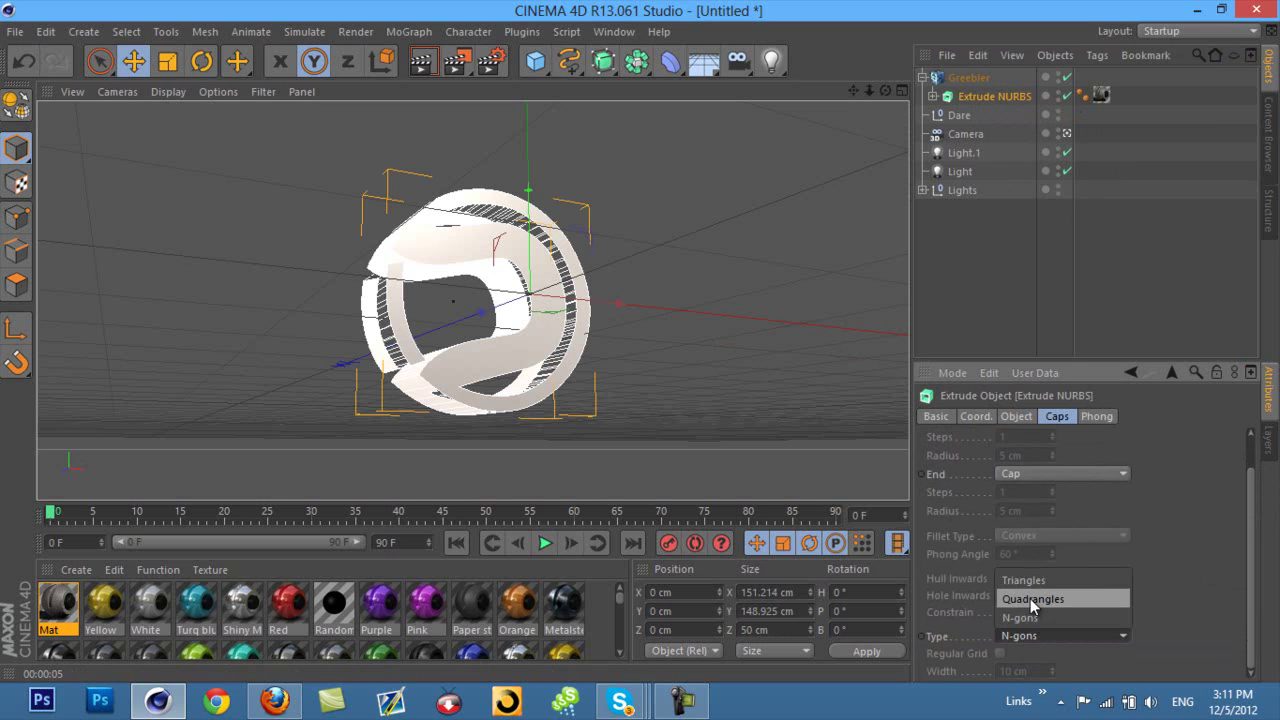
{"action": "left_click", "coordinate": [1034, 600]}
{"action": "left_click", "coordinate": [1001, 653]}
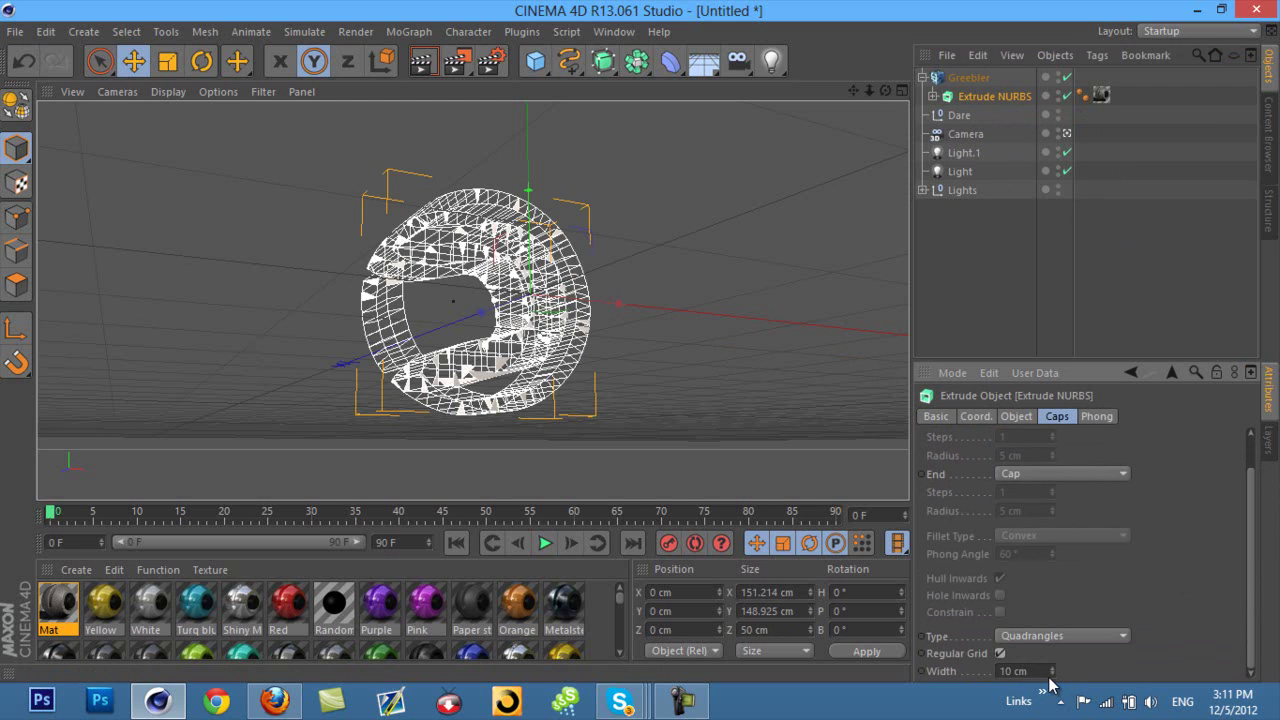
{"action": "left_click_drag", "start_coordinate": [1051, 674], "coordinate": [1050, 680]}
{"action": "left_click", "coordinate": [1050, 678]}
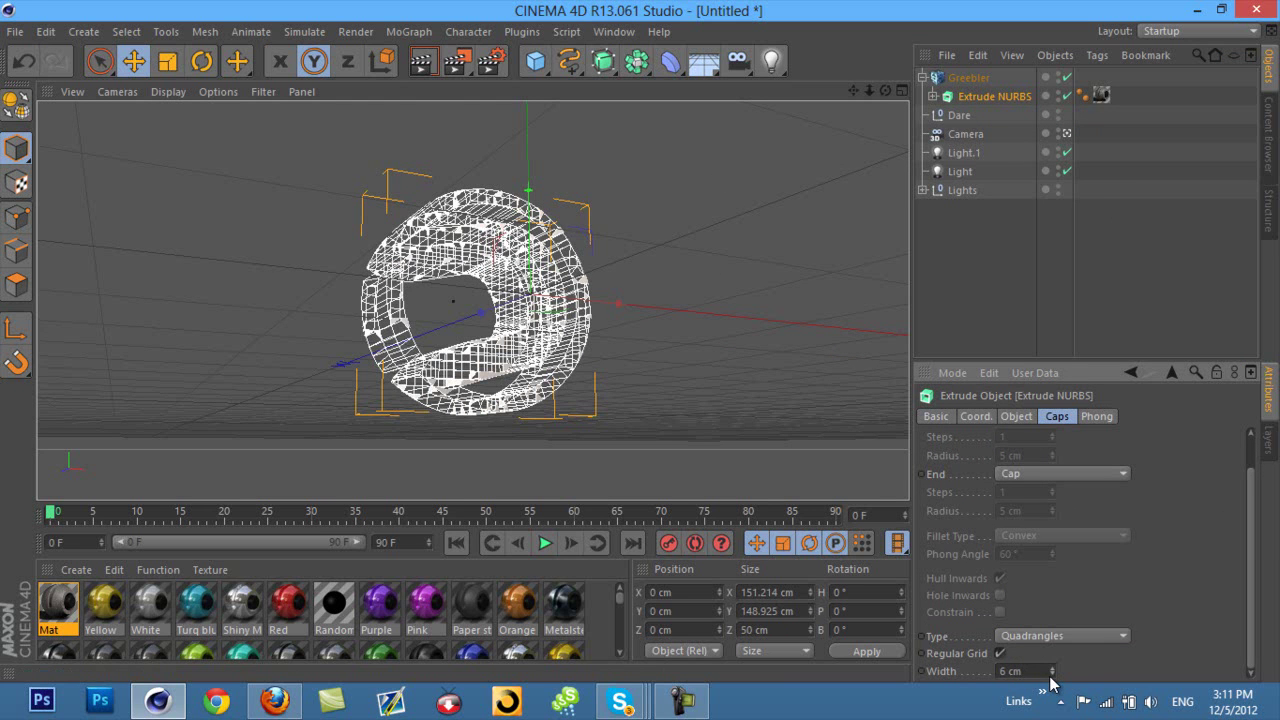
- Render the tiling, then shrink the cap grid width to 3 cm and render again
{"action": "left_click", "coordinate": [421, 63]}
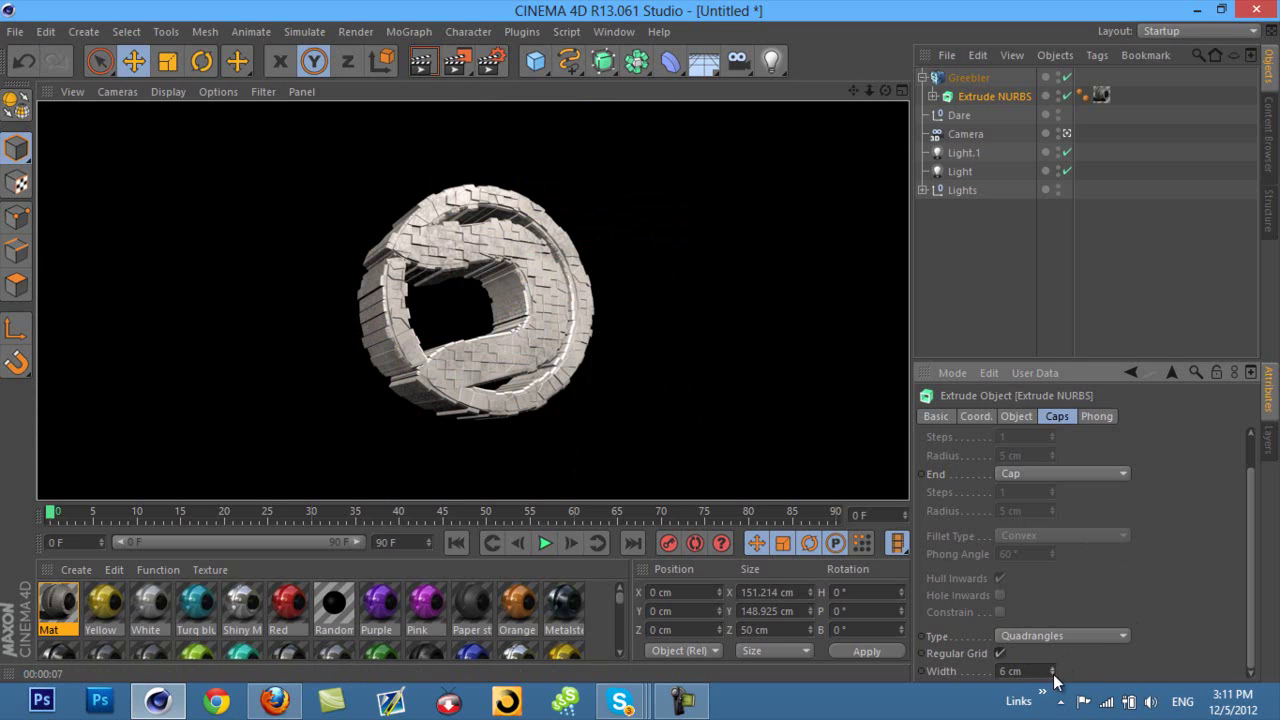
{"action": "left_click", "coordinate": [682, 700]}
{"action": "left_click", "coordinate": [985, 600]}
{"action": "left_click", "coordinate": [1052, 674]}
{"action": "left_click", "coordinate": [1052, 676]}
{"action": "left_click", "coordinate": [1052, 676]}
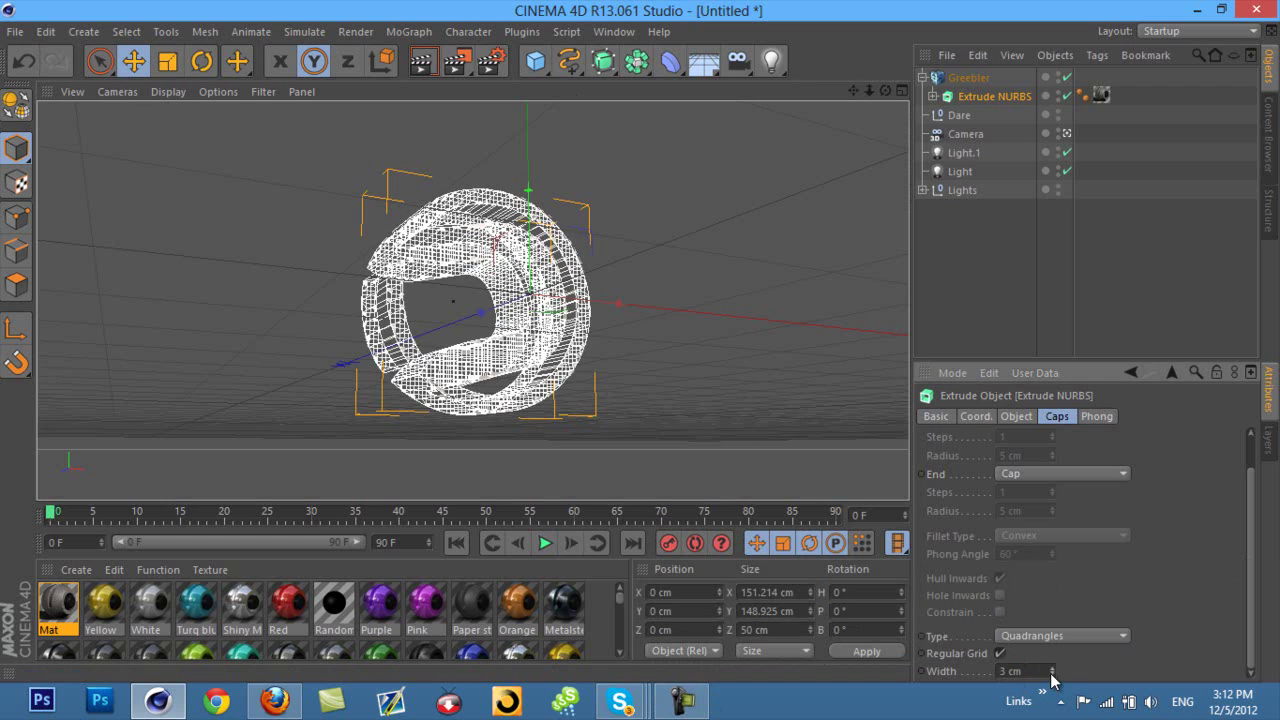
{"action": "left_click", "coordinate": [420, 62]}
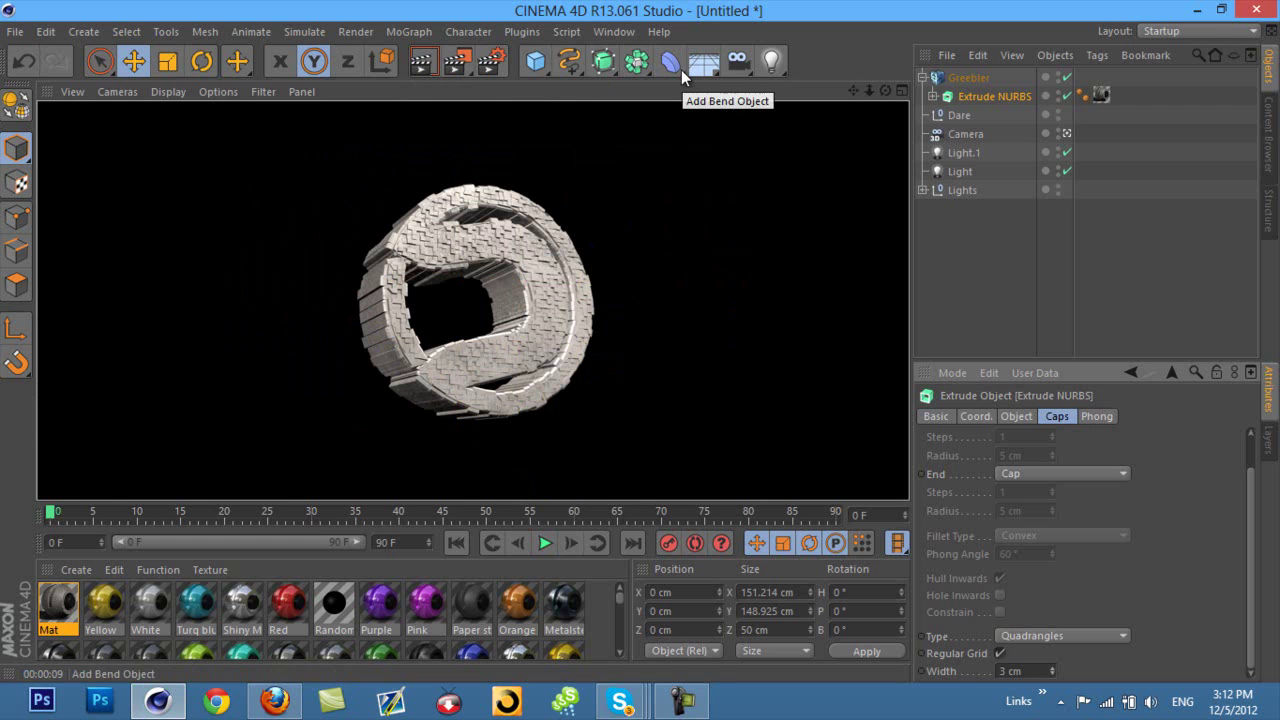
- Widen the cap grid to 10 cm and render, then narrow it again and deselect the extrusion
{"action": "left_click_drag", "start_coordinate": [1055, 670], "coordinate": [1053, 672]}
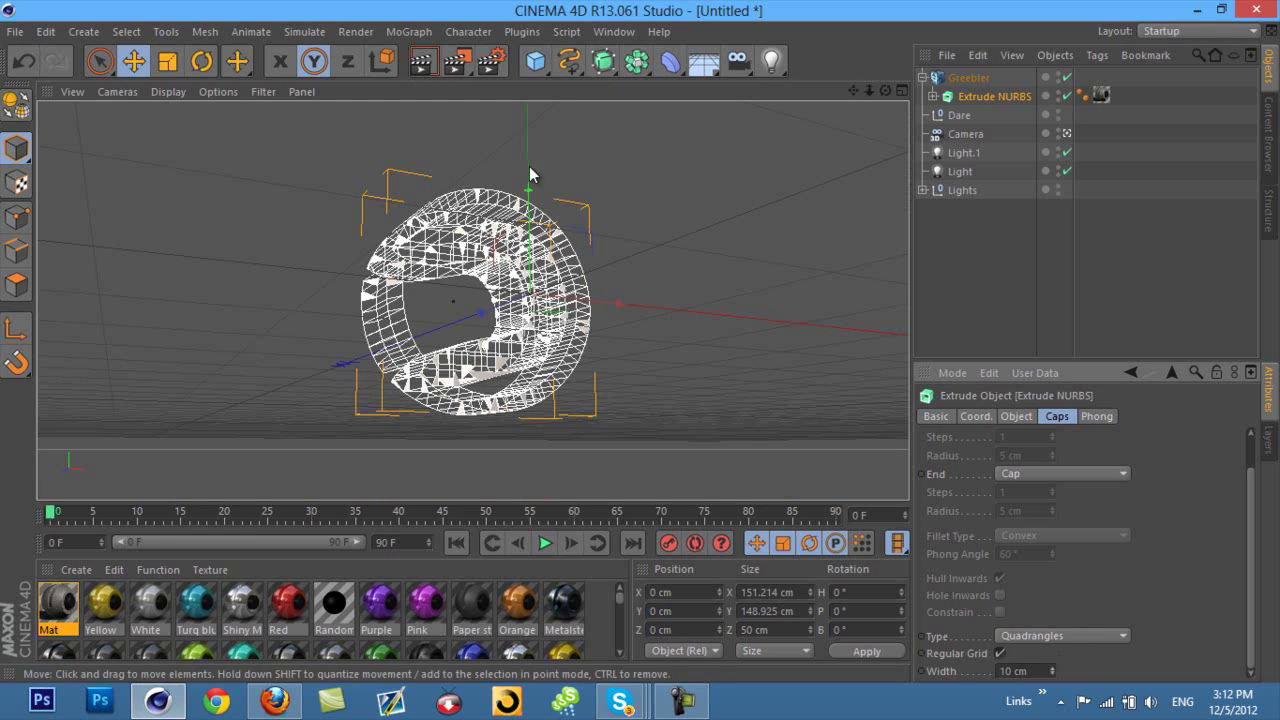
{"action": "left_click", "coordinate": [421, 63]}
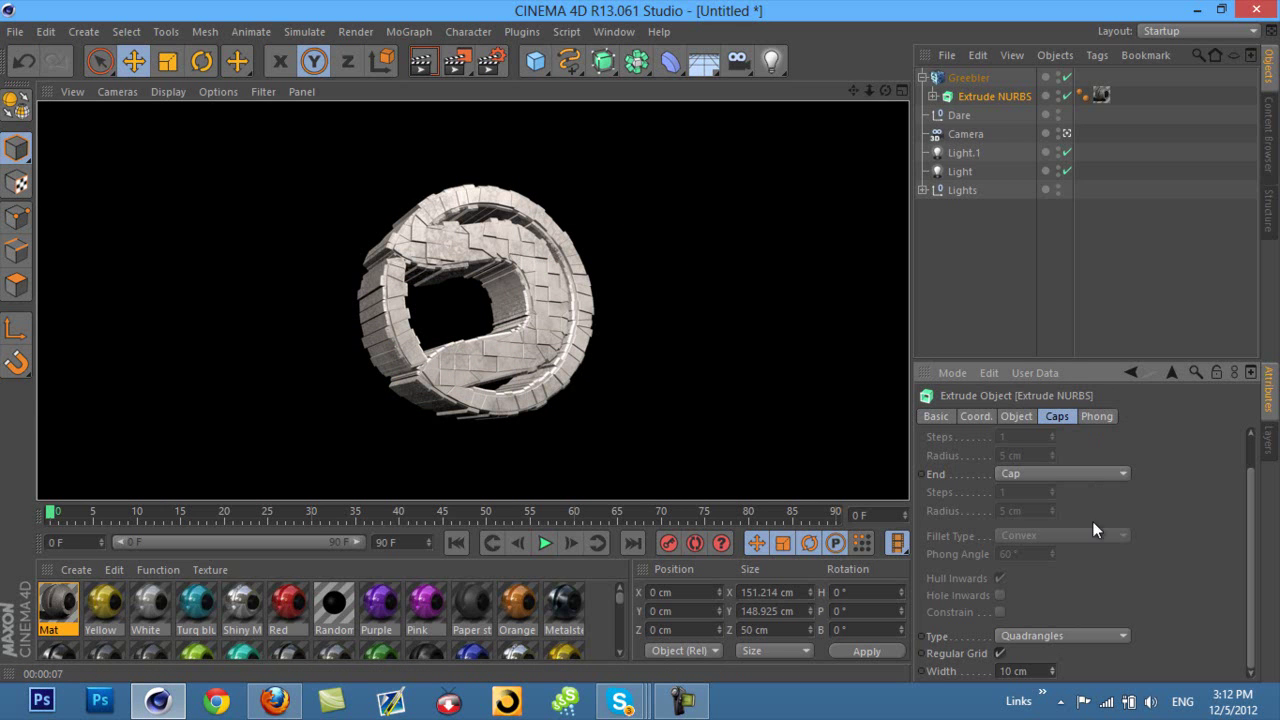
{"action": "left_click_drag", "start_coordinate": [1052, 671], "coordinate": [1050, 688]}
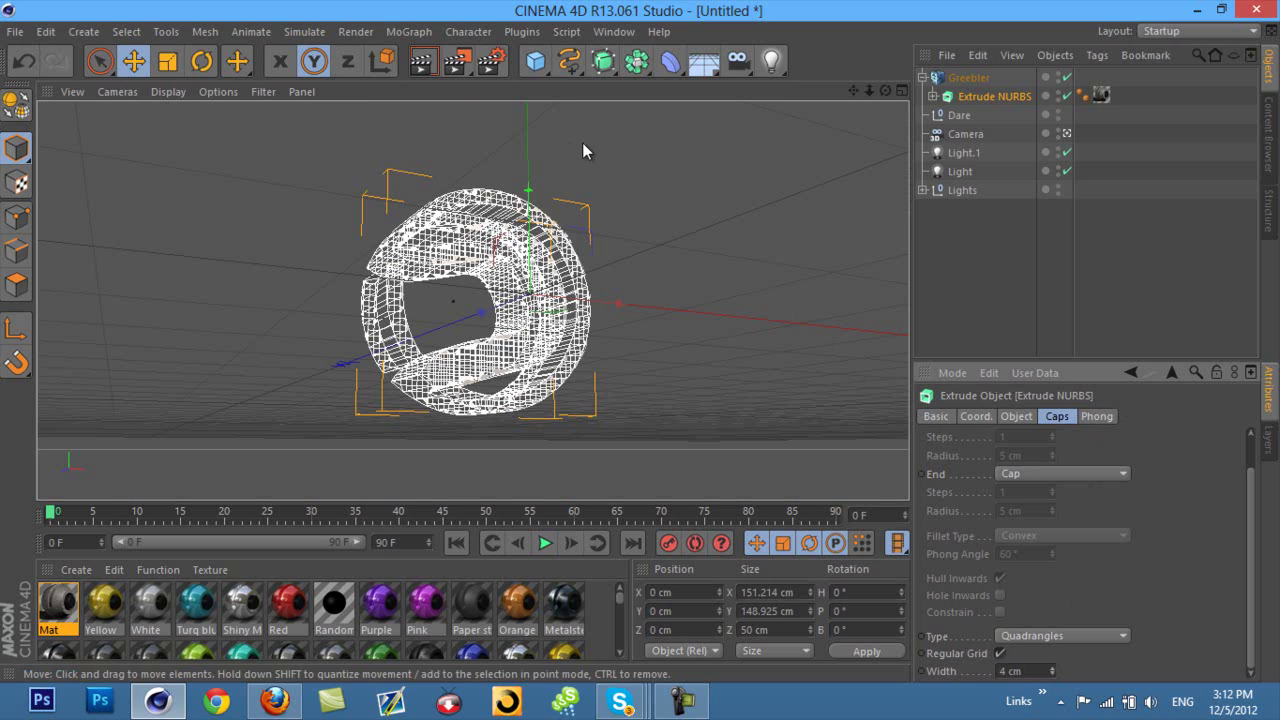
{"action": "left_click", "coordinate": [1011, 249]}
{"action": "left_click", "coordinate": [424, 62]}
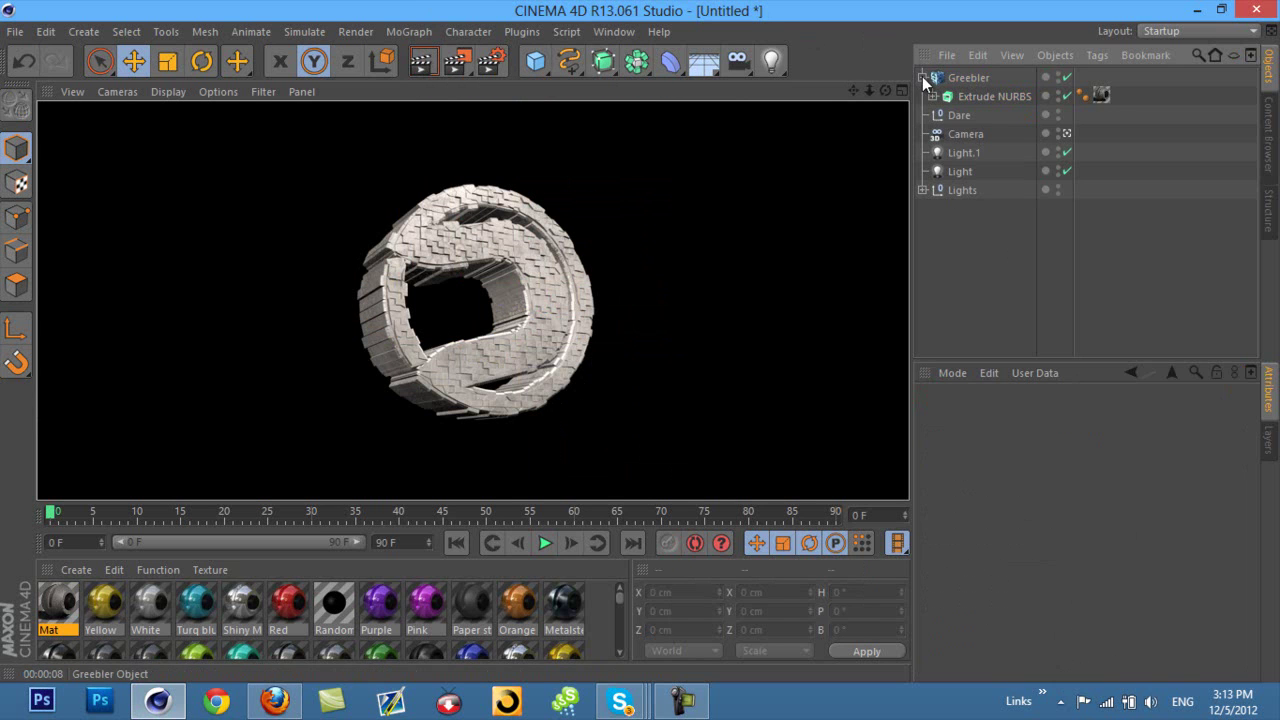
- Paste a copy of the Greebler as Greebler.1 and show its Object settings
{"action": "left_click", "coordinate": [922, 78]}
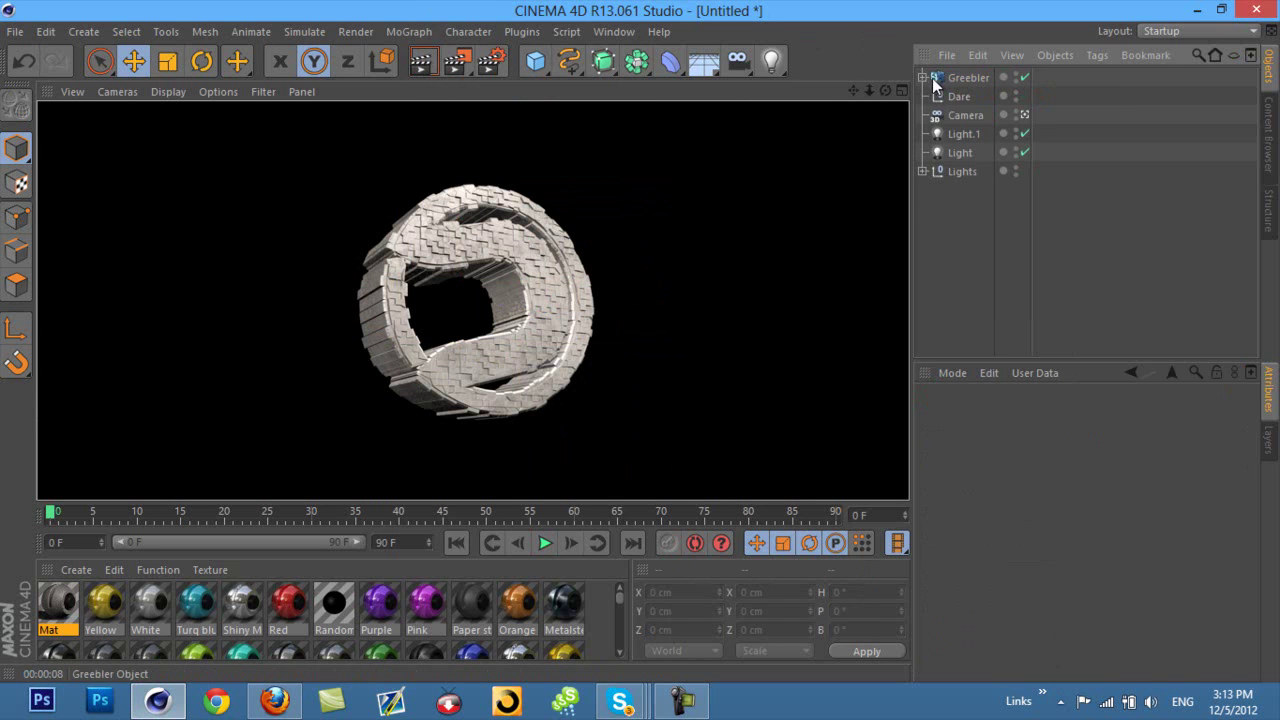
{"action": "left_click", "coordinate": [954, 79]}
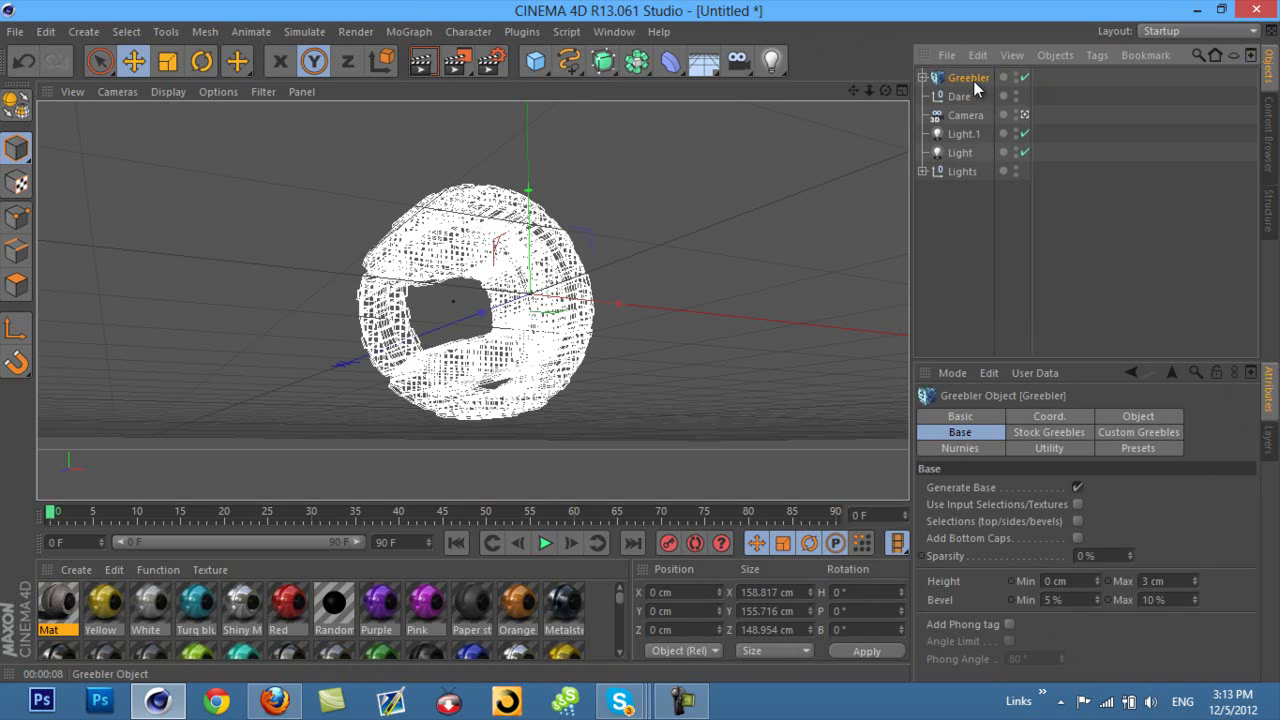
{"action": "left_click", "coordinate": [922, 77]}
{"action": "left_click", "coordinate": [922, 77]}
{"action": "key", "text": "ctrl+v"}
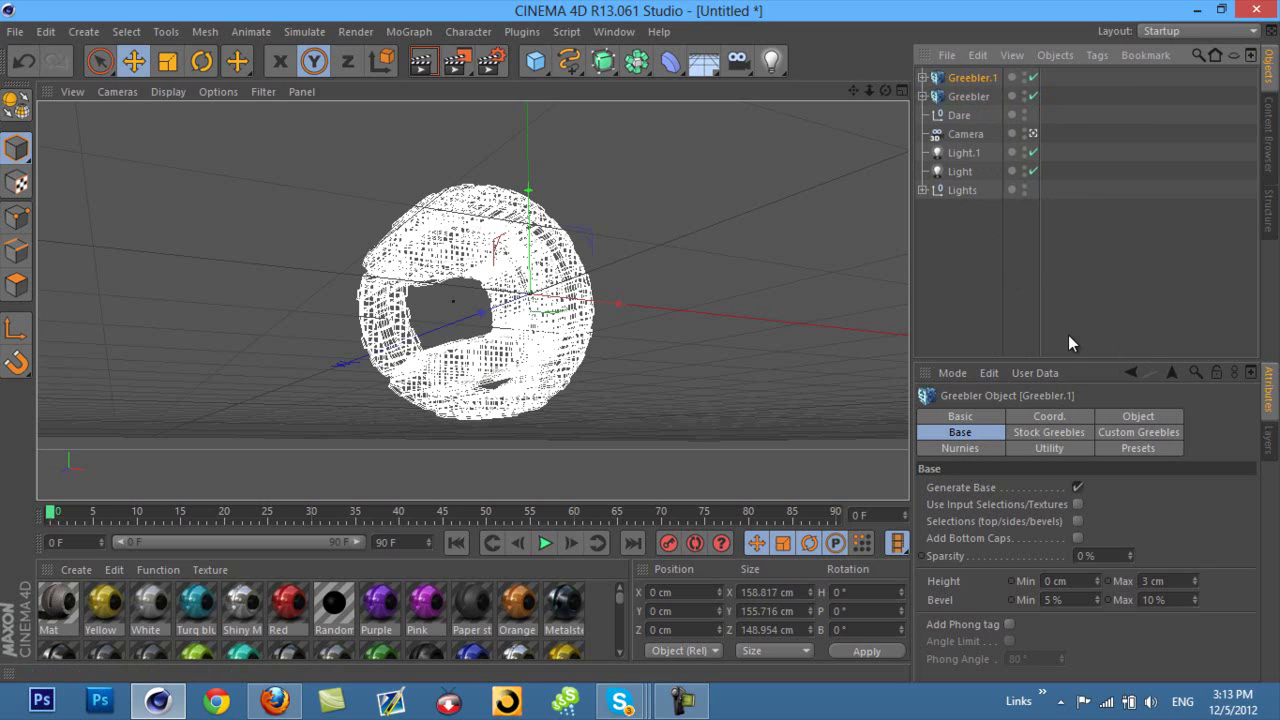
{"action": "left_click", "coordinate": [1147, 414]}
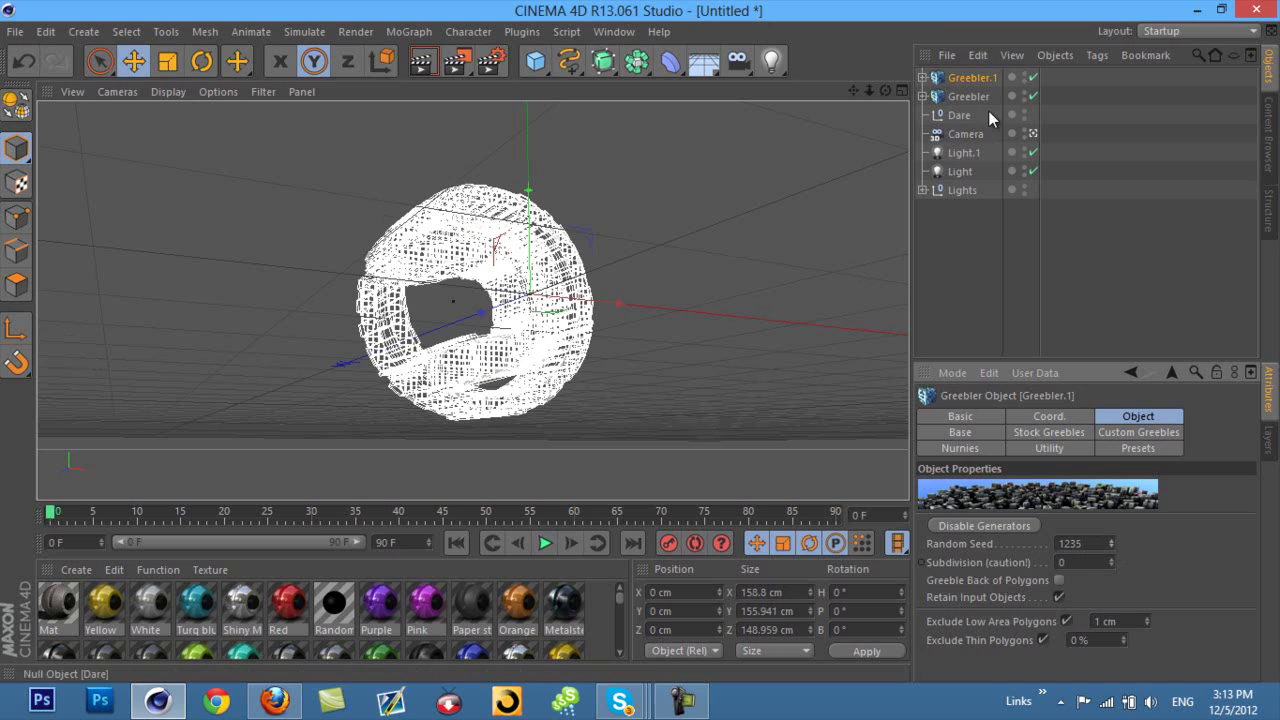
- Duplicate Mat, colour it orange, apply it to Greebler.1 and render
{"action": "left_click", "coordinate": [58, 601]}
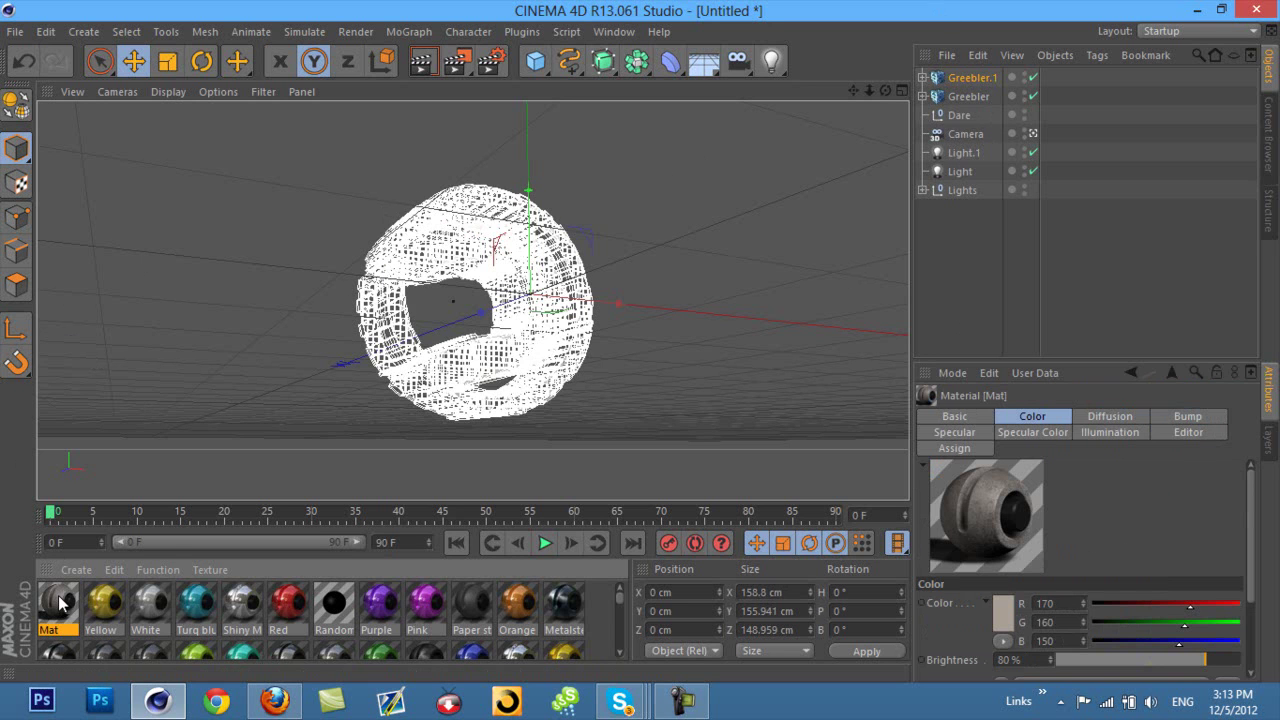
{"action": "left_click_drag", "start_coordinate": [58, 601], "coordinate": [100, 601], "text": "ctrl"}
{"action": "double_click", "coordinate": [58, 601]}
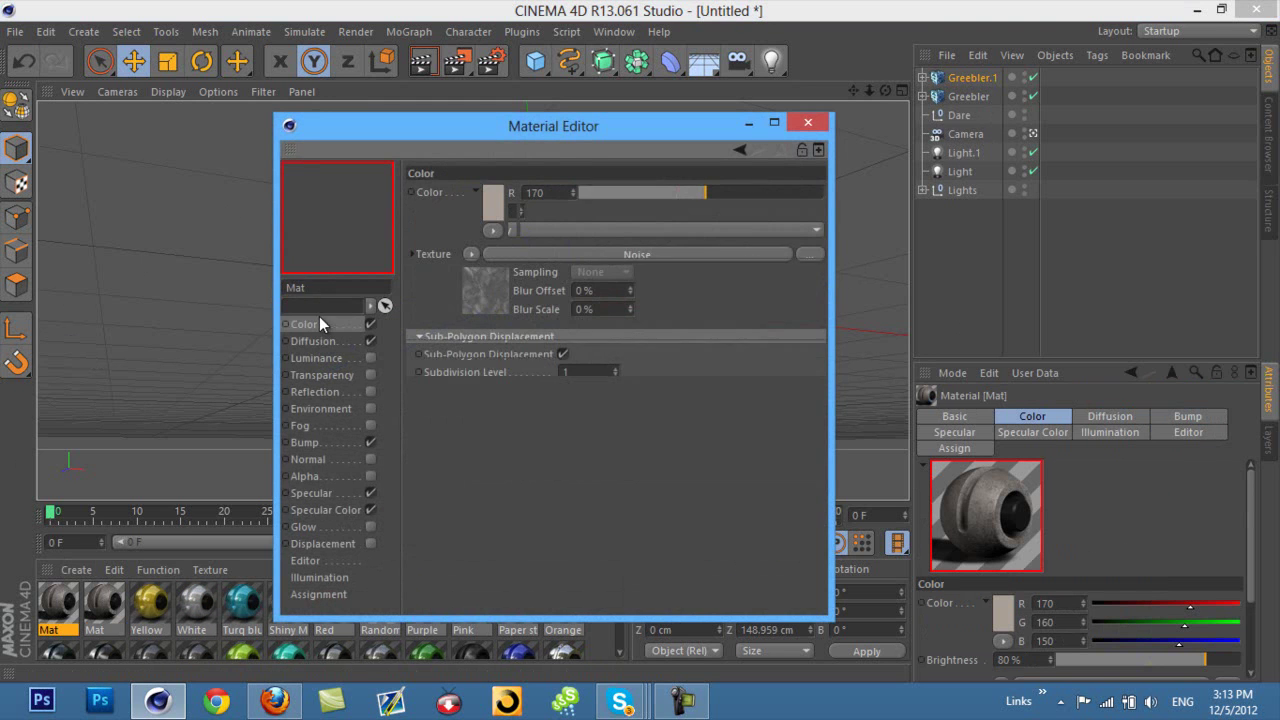
{"action": "left_click", "coordinate": [497, 210]}
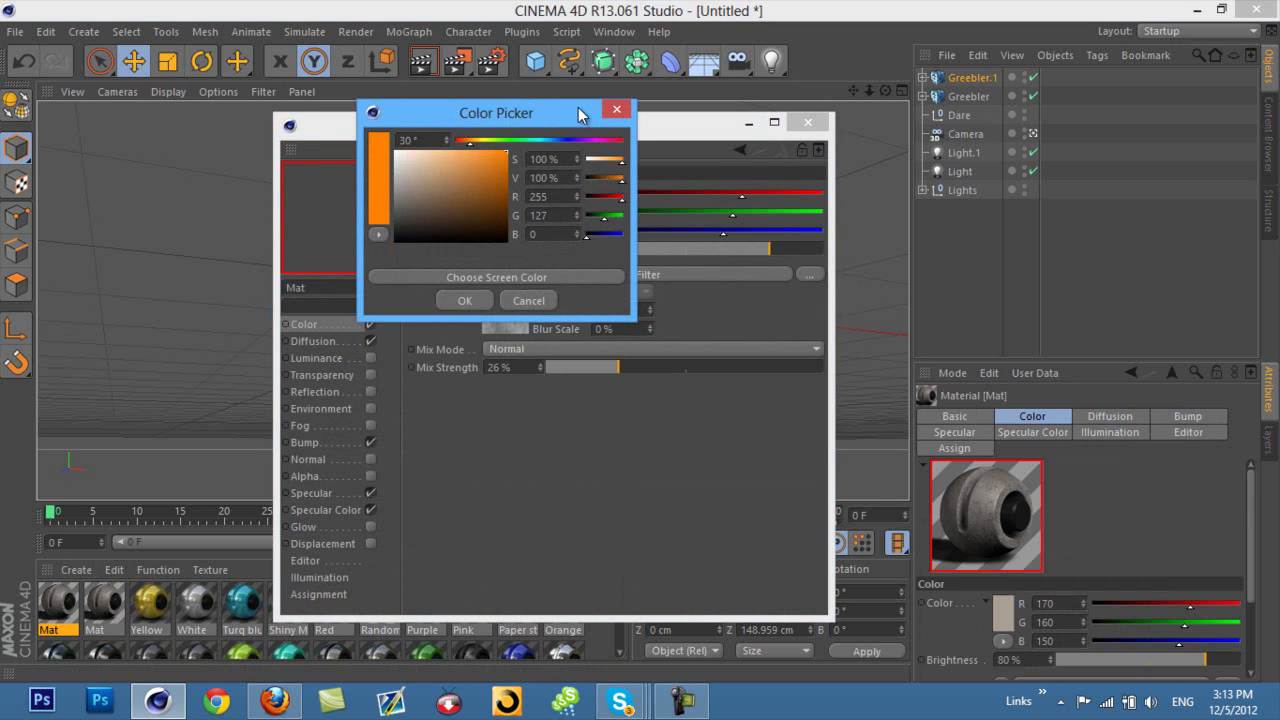
{"action": "left_click", "coordinate": [485, 303]}
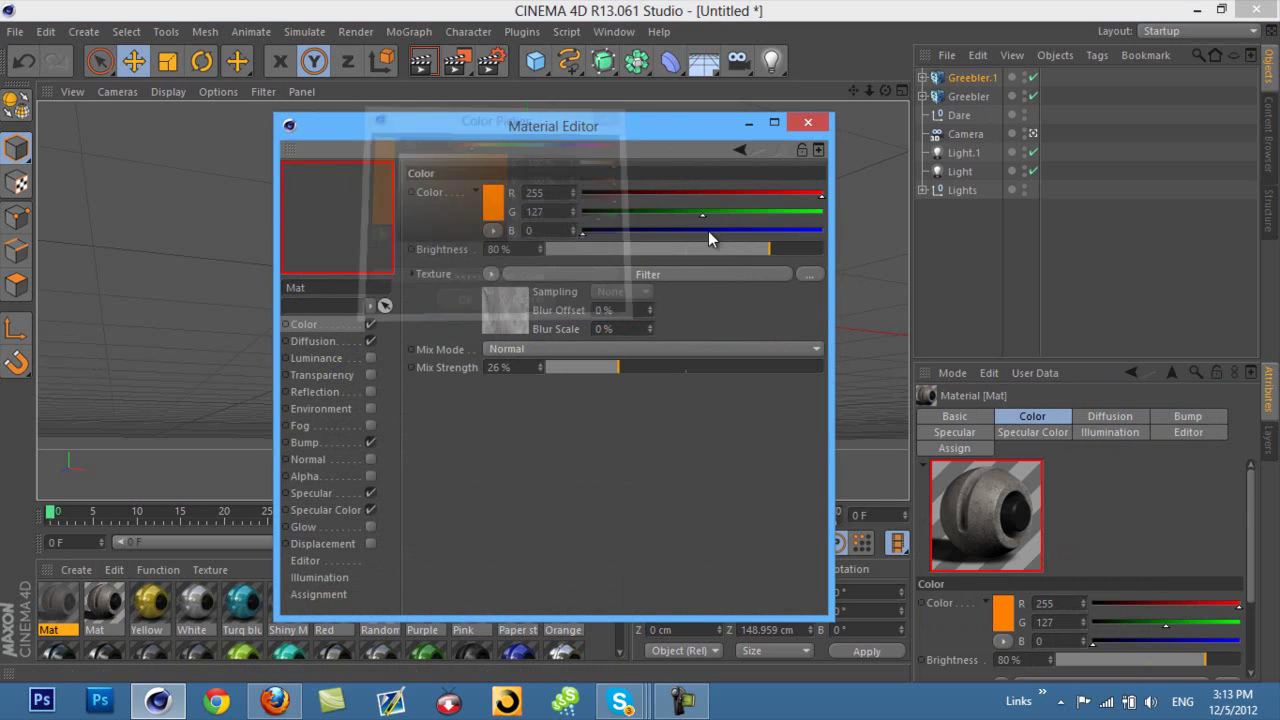
{"action": "left_click", "coordinate": [804, 124]}
{"action": "left_click_drag", "start_coordinate": [70, 605], "coordinate": [960, 79]}
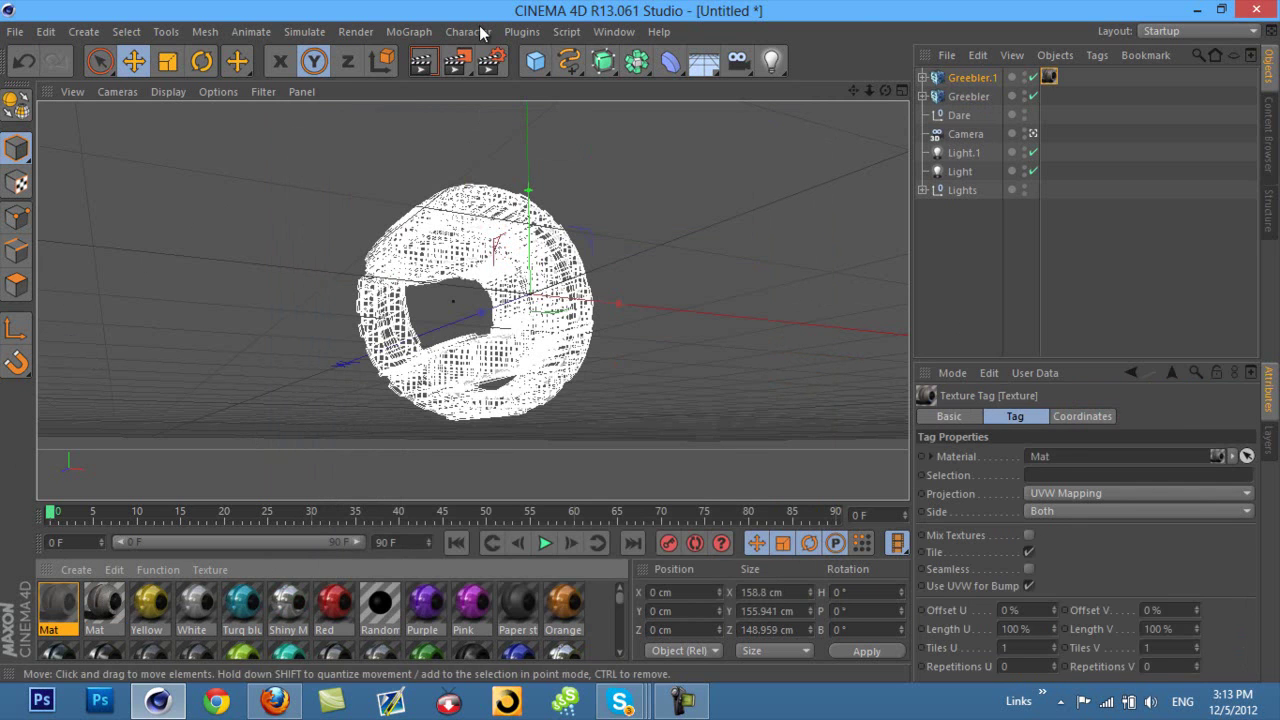
{"action": "left_click", "coordinate": [424, 62]}
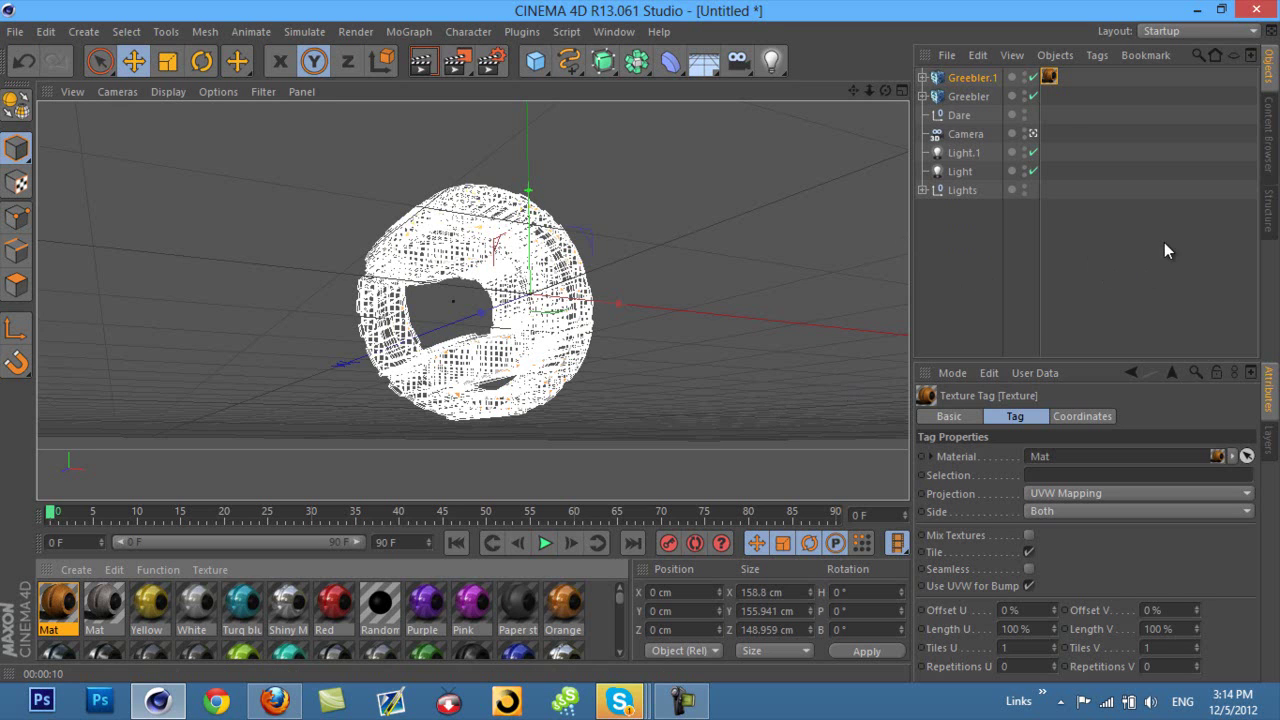
- Delete the Greebler.1 copy and select the original Greebler
{"action": "left_click", "coordinate": [970, 78]}
{"action": "key", "text": "Delete"}
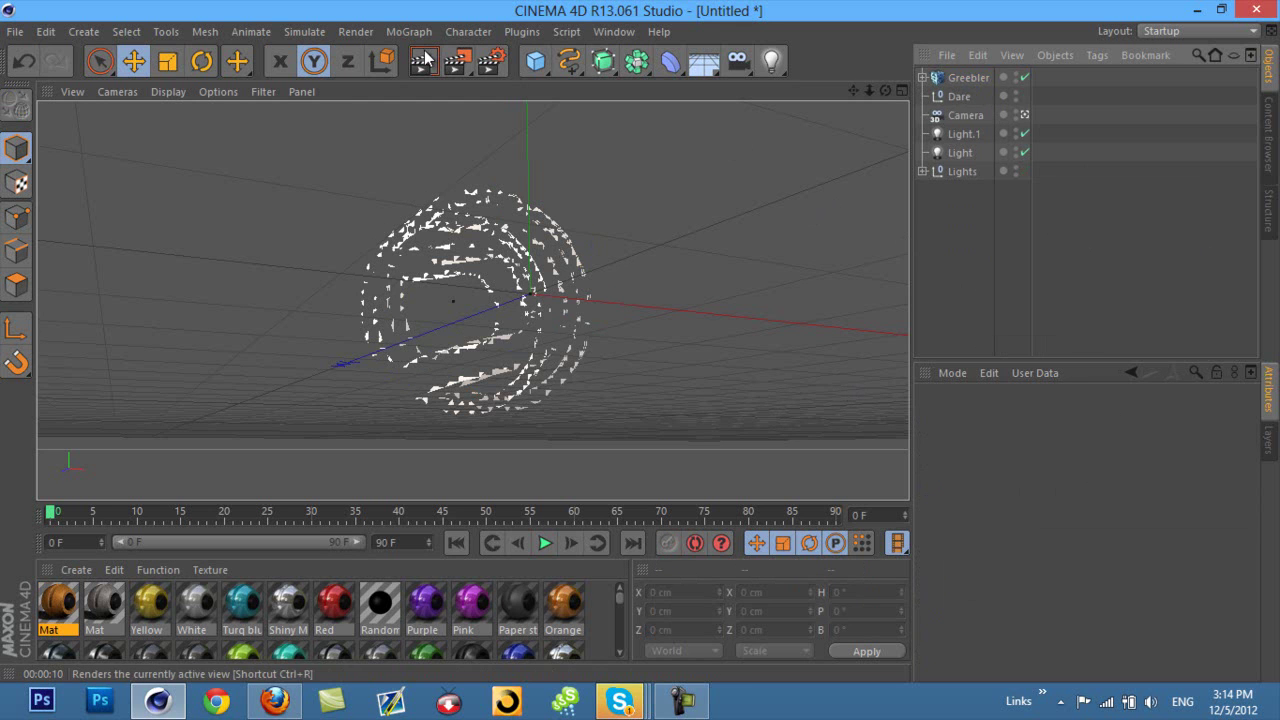
{"action": "left_click", "coordinate": [922, 78]}
{"action": "left_click", "coordinate": [971, 82]}
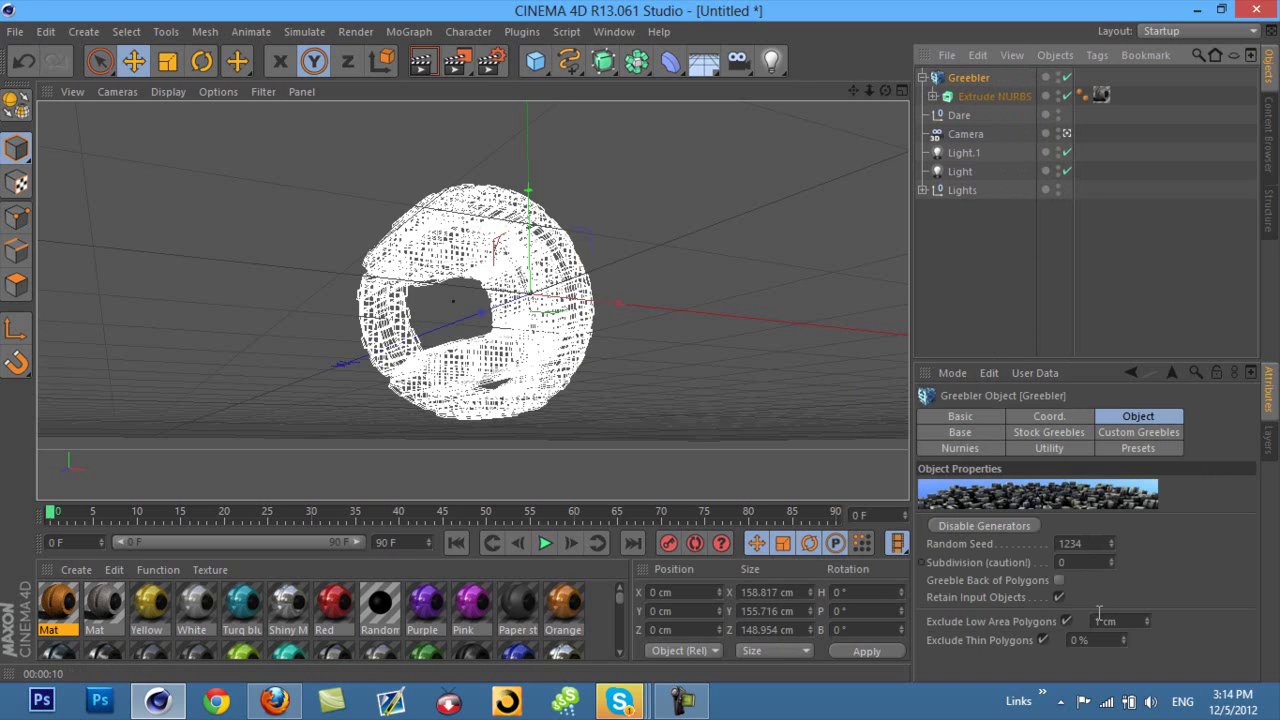
- Lower the Greebler's maximum base height to 1 cm and render a preview
{"action": "left_click", "coordinate": [978, 434]}
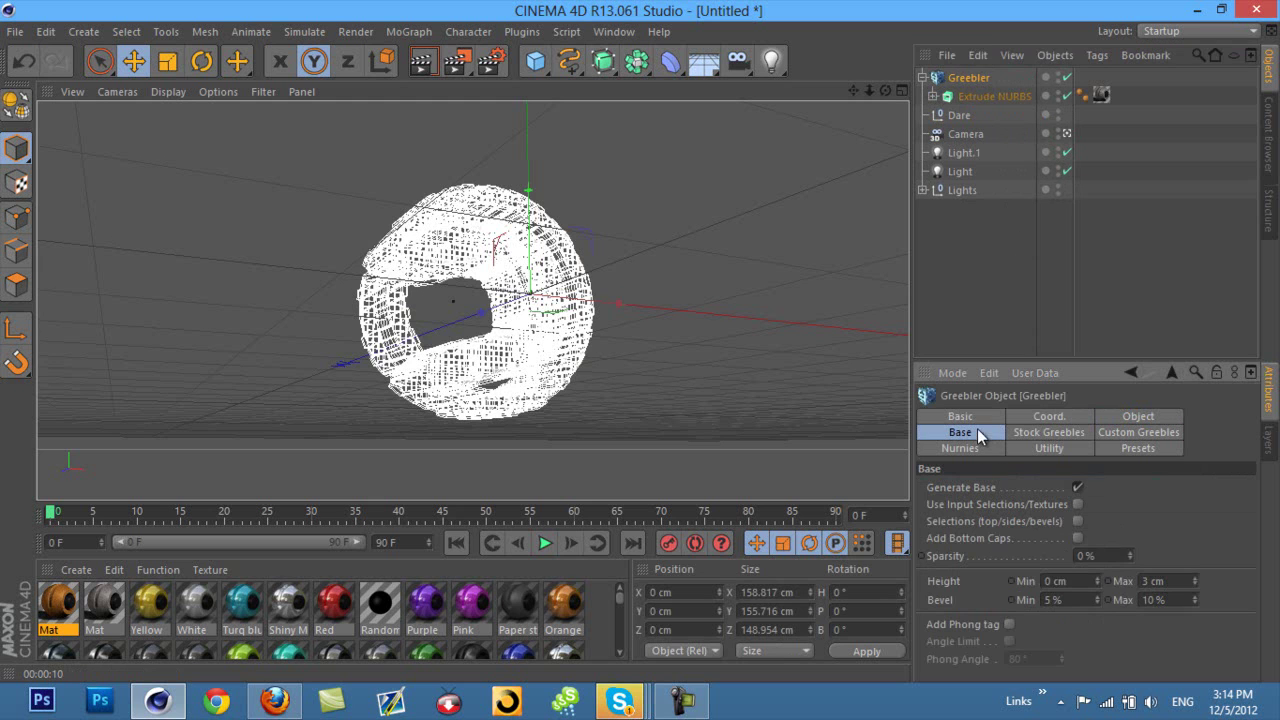
{"action": "left_click", "coordinate": [1195, 585]}
{"action": "left_click", "coordinate": [1195, 585]}
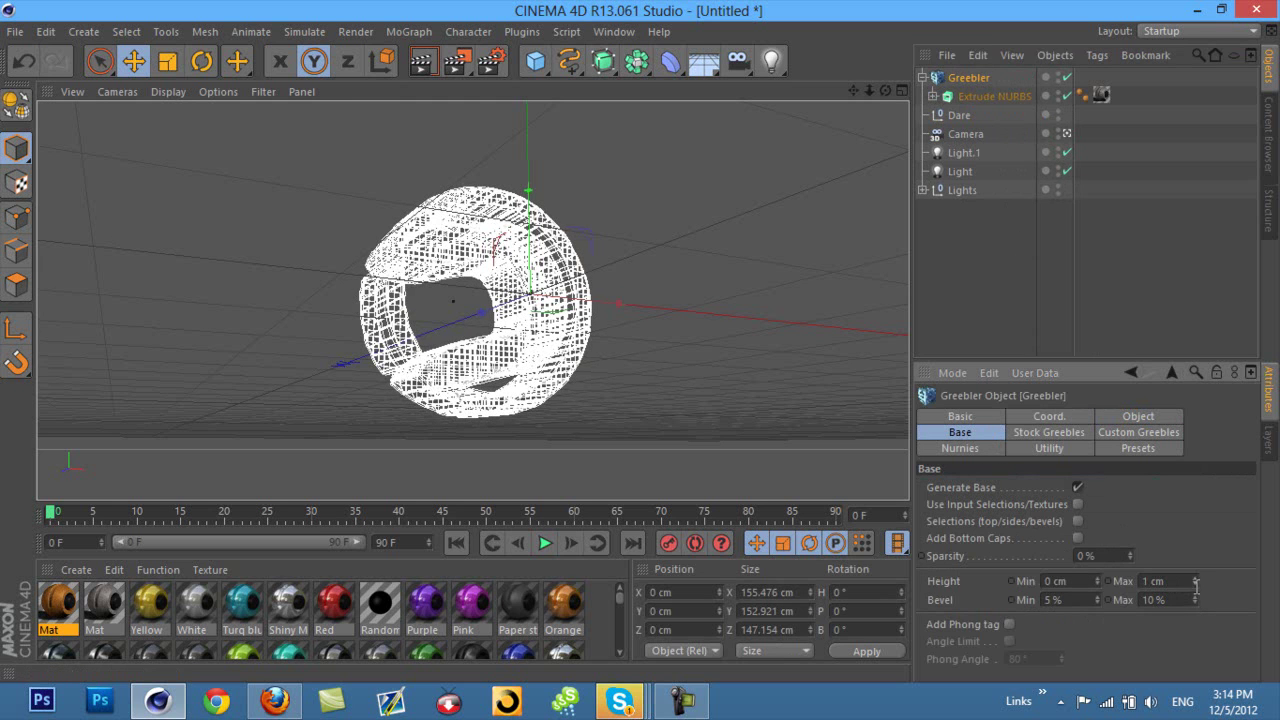
{"action": "left_click", "coordinate": [432, 60]}
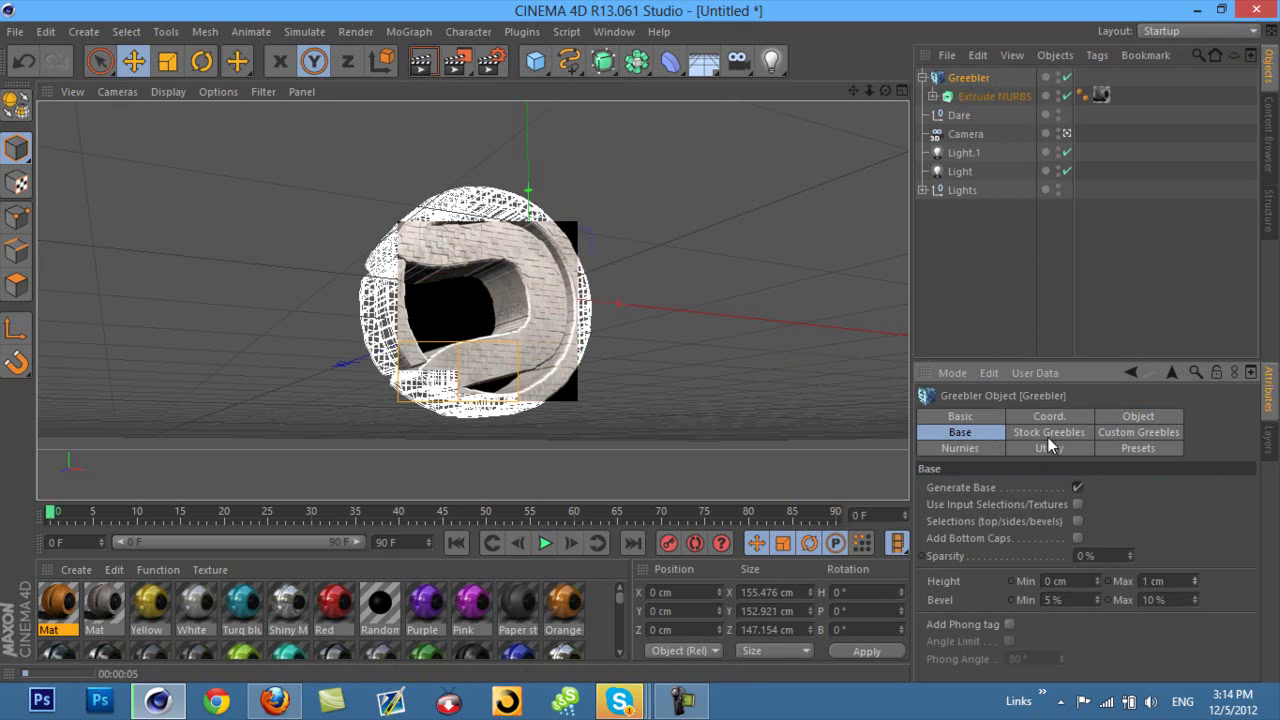
{"action": "left_click", "coordinate": [1146, 418]}
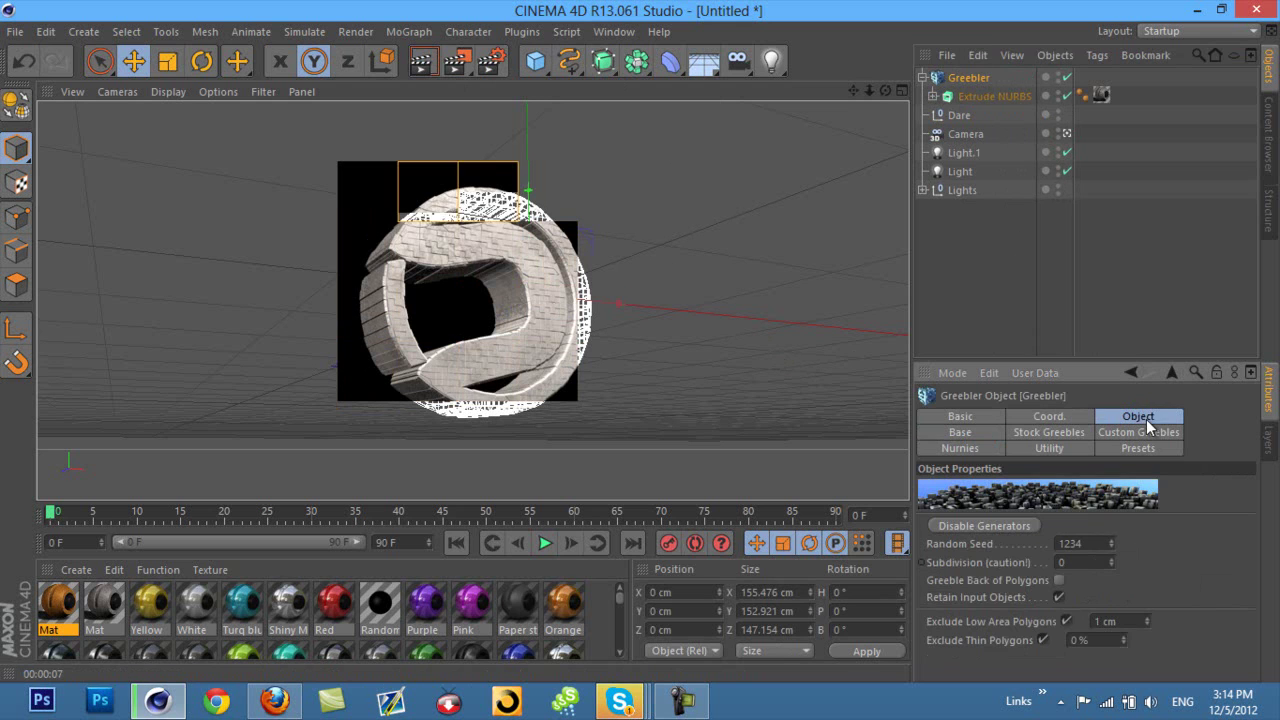
- Render the Greebler at subdivision 1, then set subdivision 2 and render again
{"action": "left_click", "coordinate": [1109, 560]}
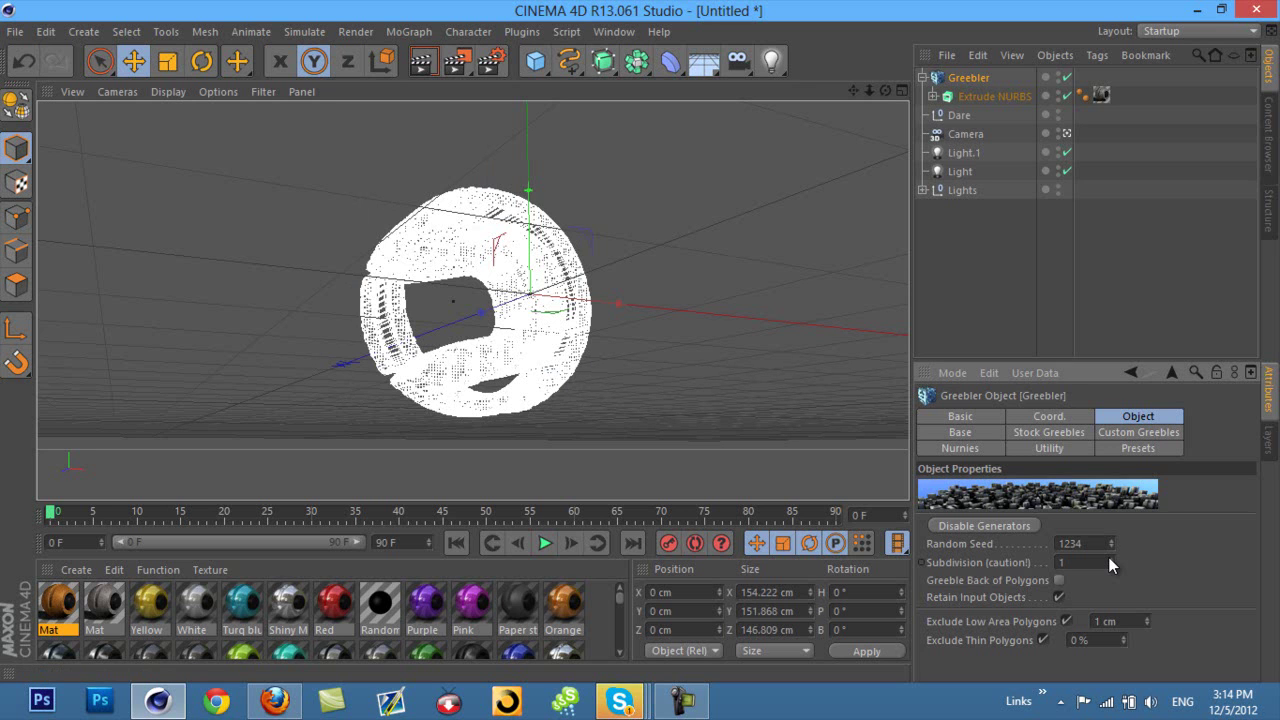
{"action": "left_click", "coordinate": [1108, 557]}
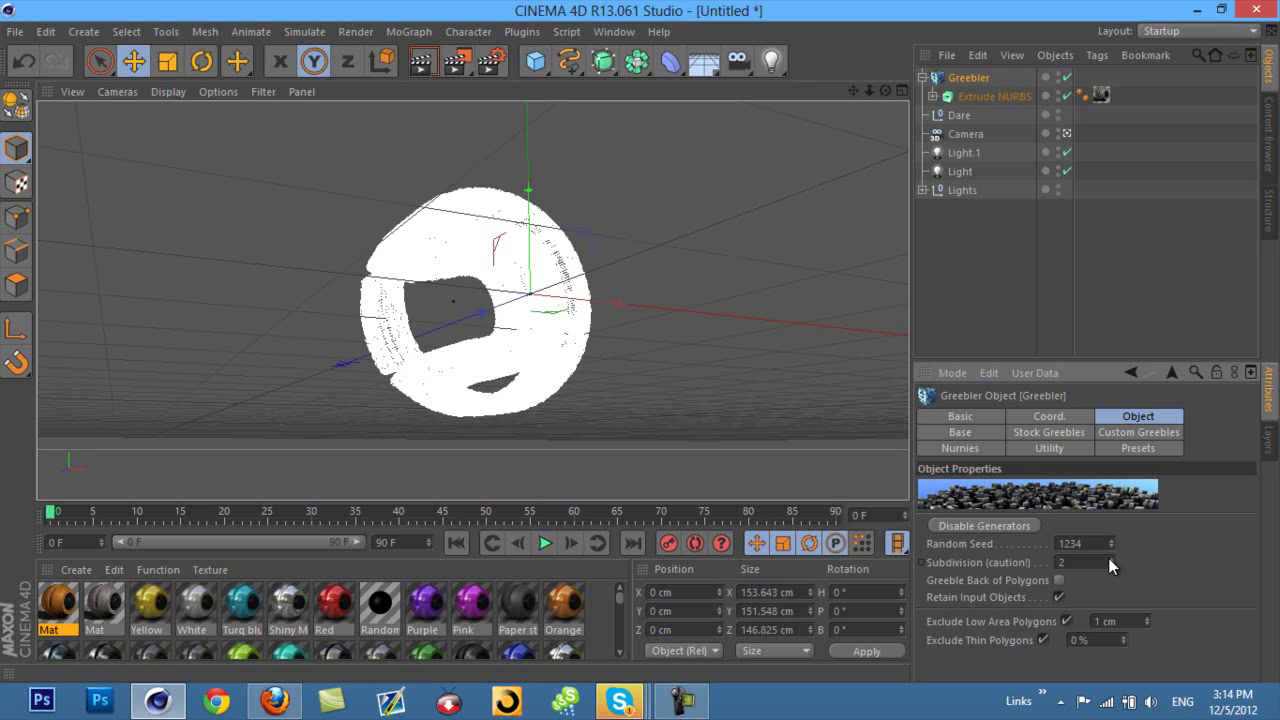
{"action": "left_click", "coordinate": [1111, 570]}
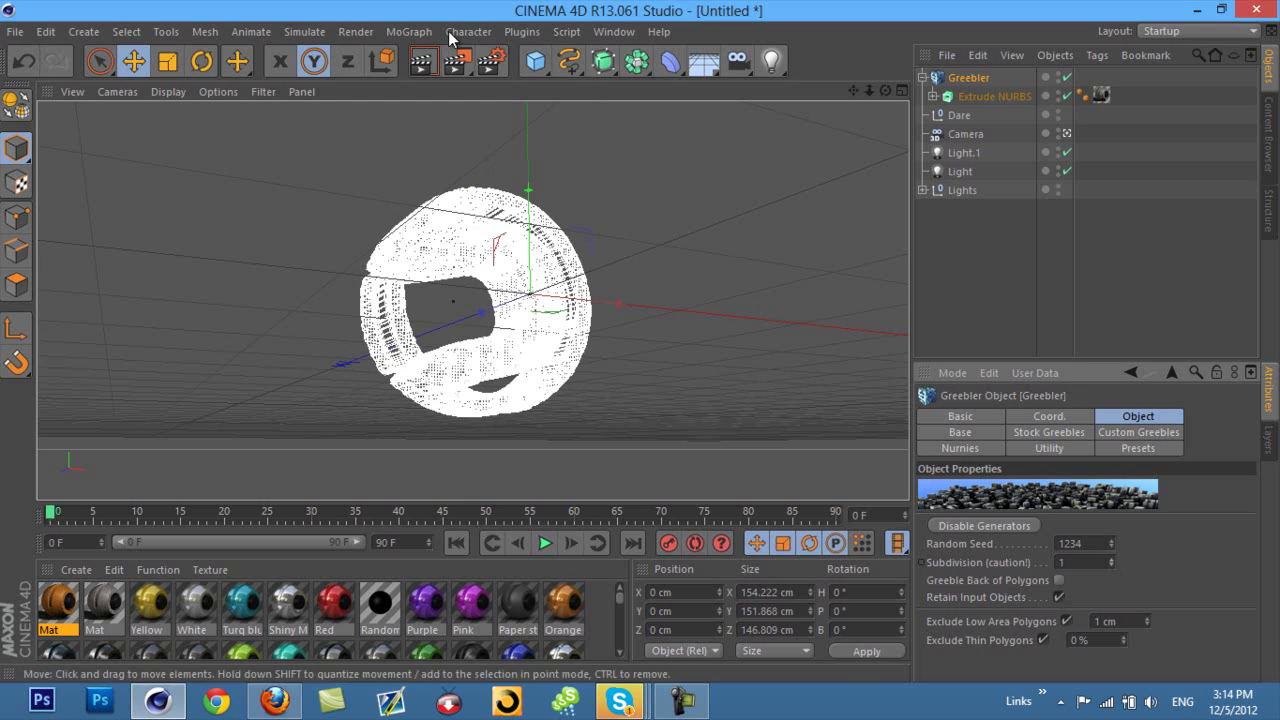
{"action": "left_click", "coordinate": [422, 64]}
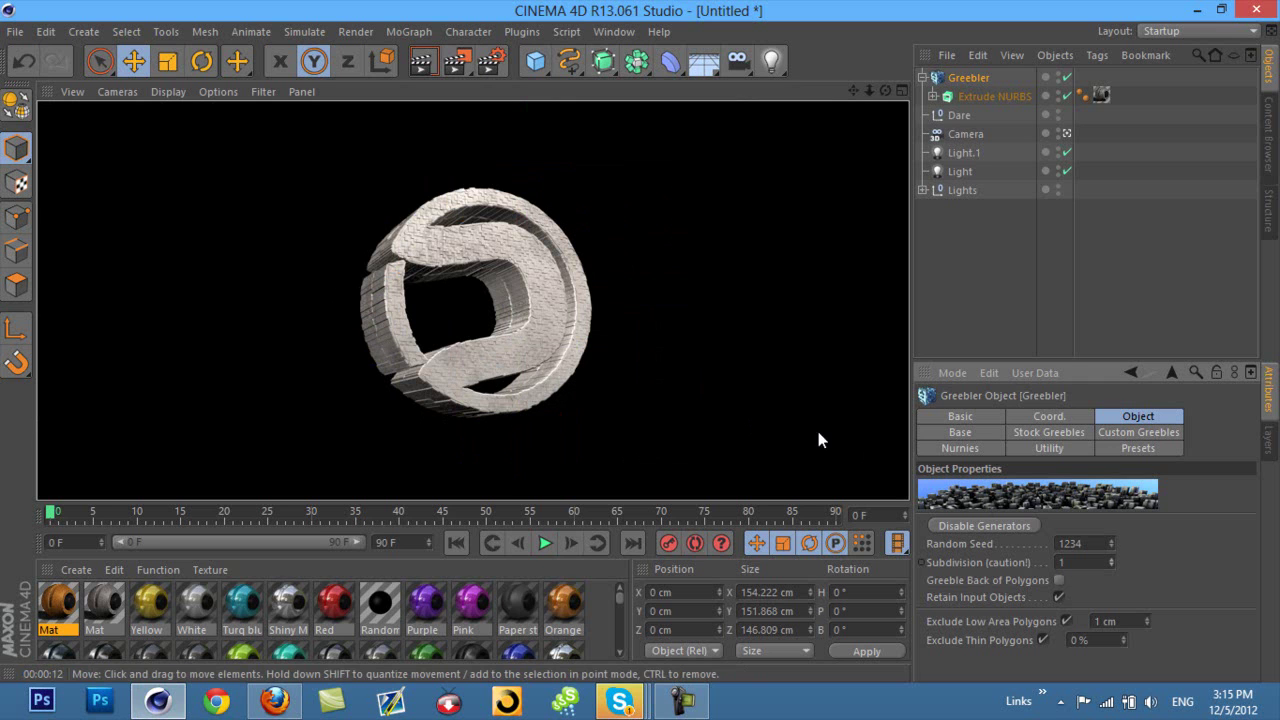
{"action": "left_click", "coordinate": [1111, 559]}
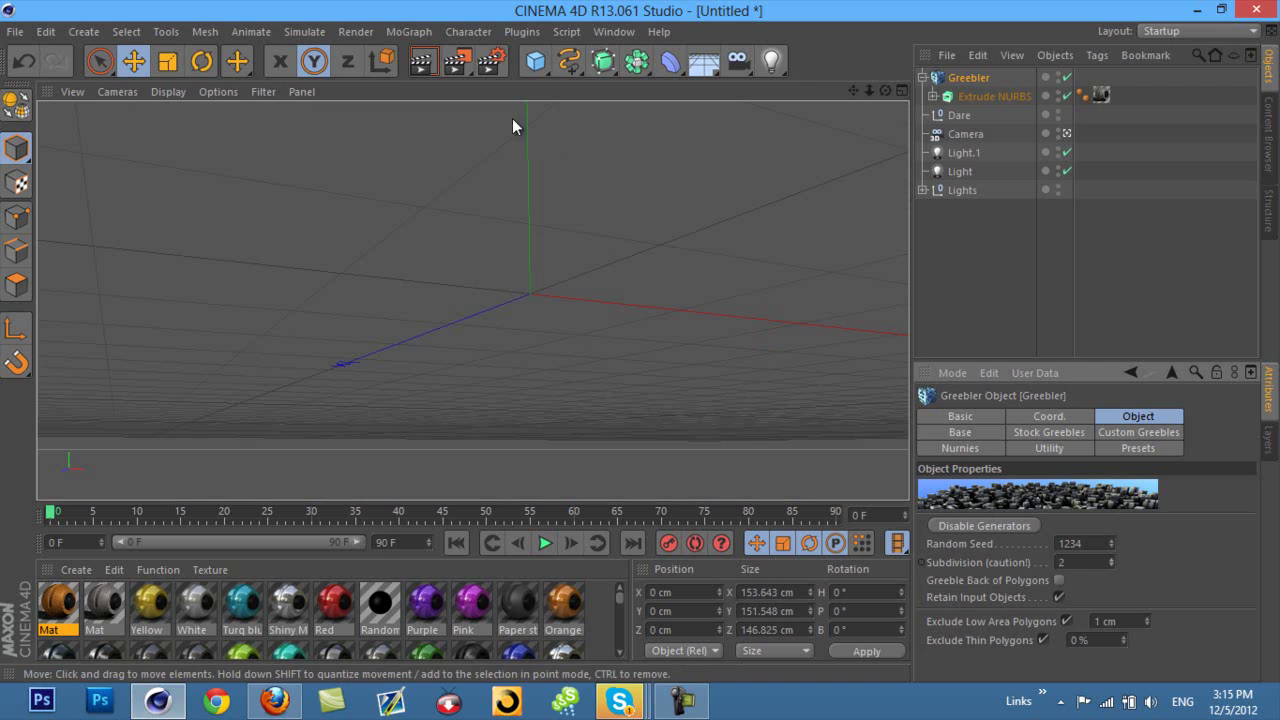
{"action": "left_click", "coordinate": [431, 65]}
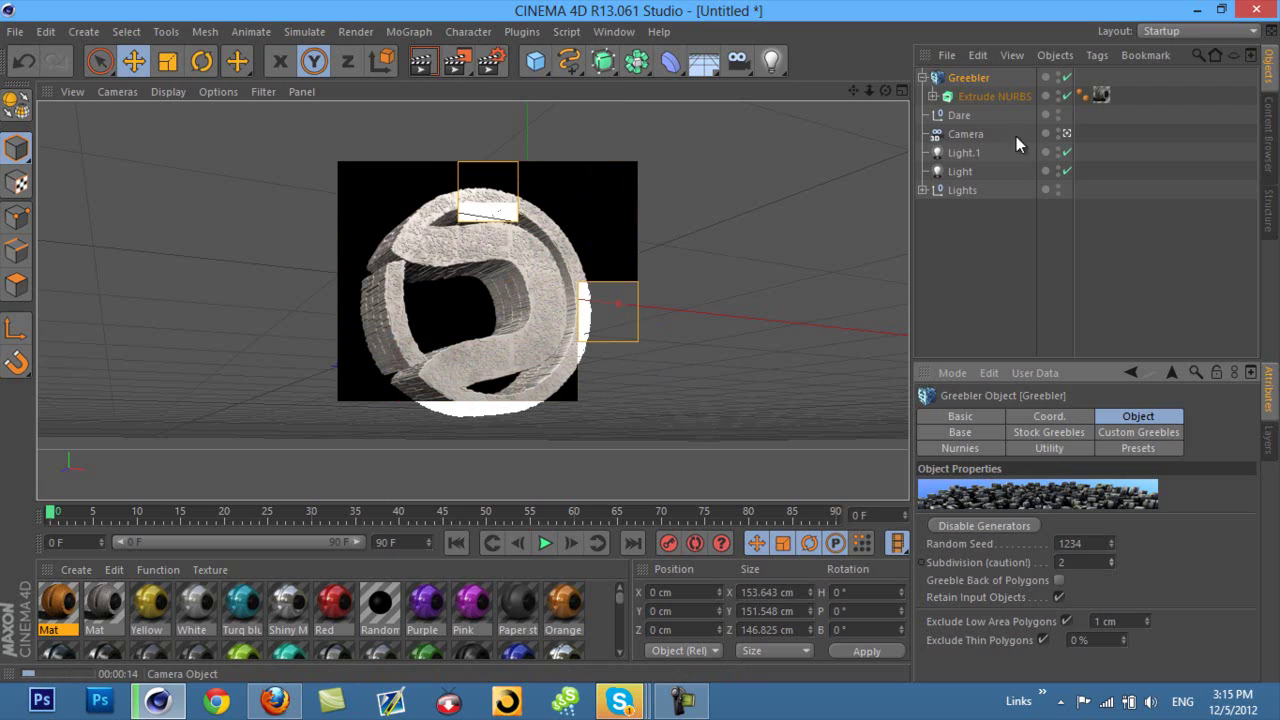
{"action": "left_click", "coordinate": [922, 78]}
{"action": "key", "text": "ctrl+c"}
{"action": "key", "text": "ctrl+v"}
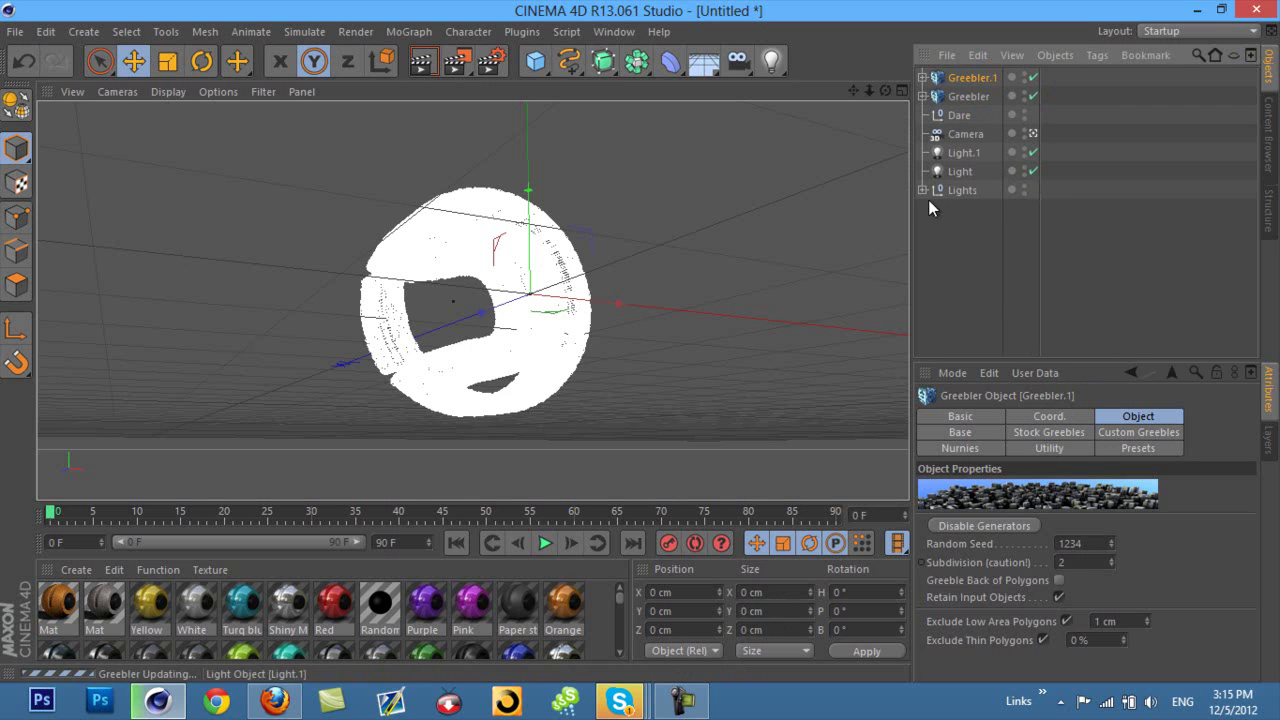
{"action": "left_click", "coordinate": [1112, 539]}
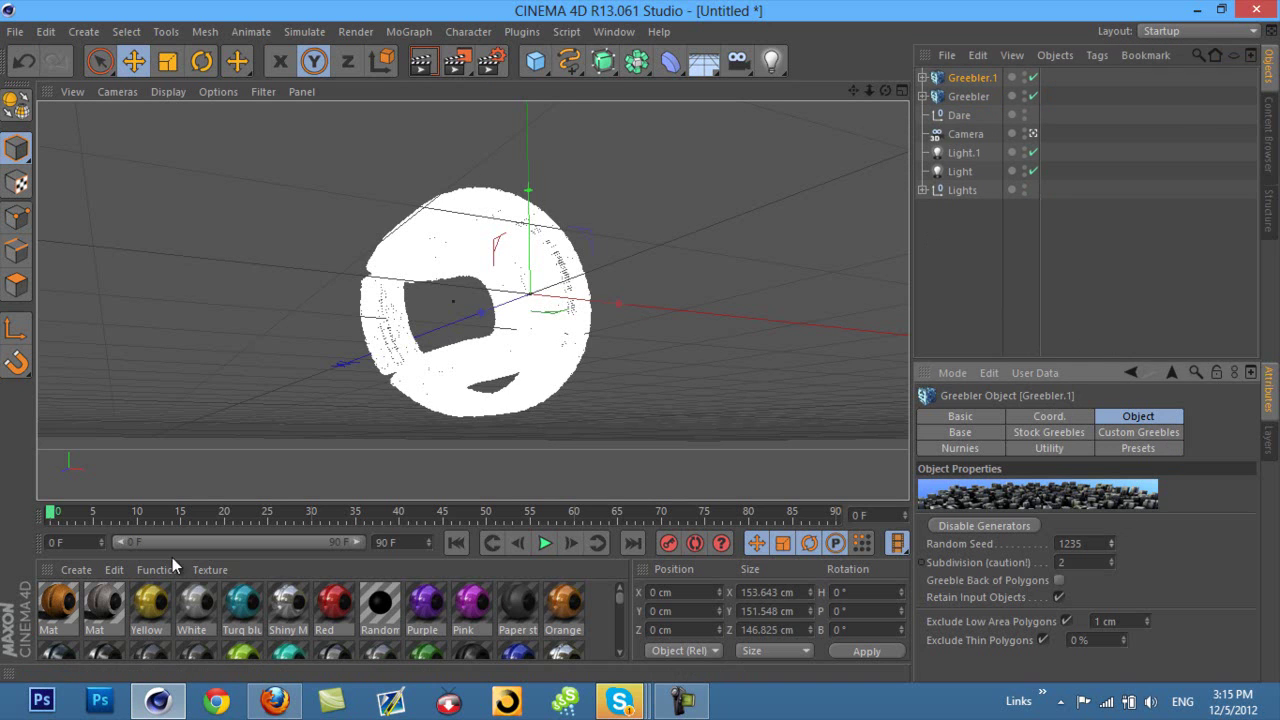
{"action": "left_click_drag", "start_coordinate": [787, 264], "coordinate": [984, 78]}
{"action": "left_click", "coordinate": [424, 62]}
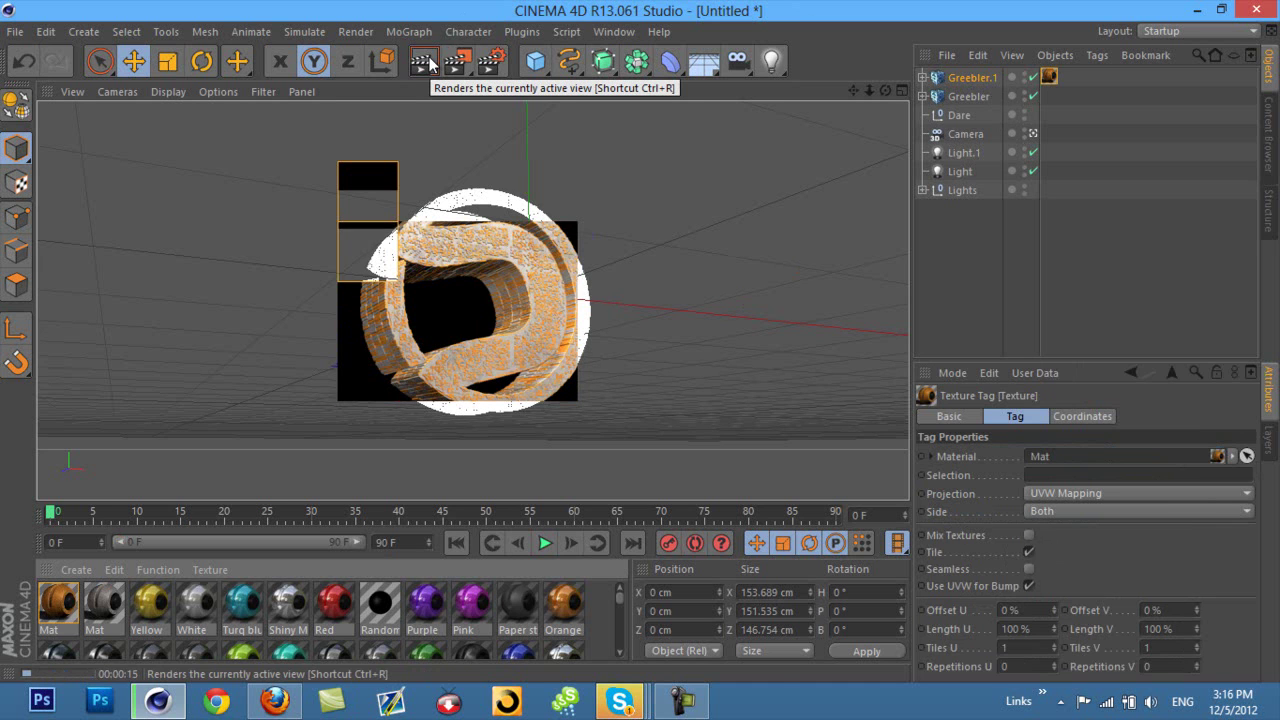
{"action": "left_click", "coordinate": [1170, 342]}
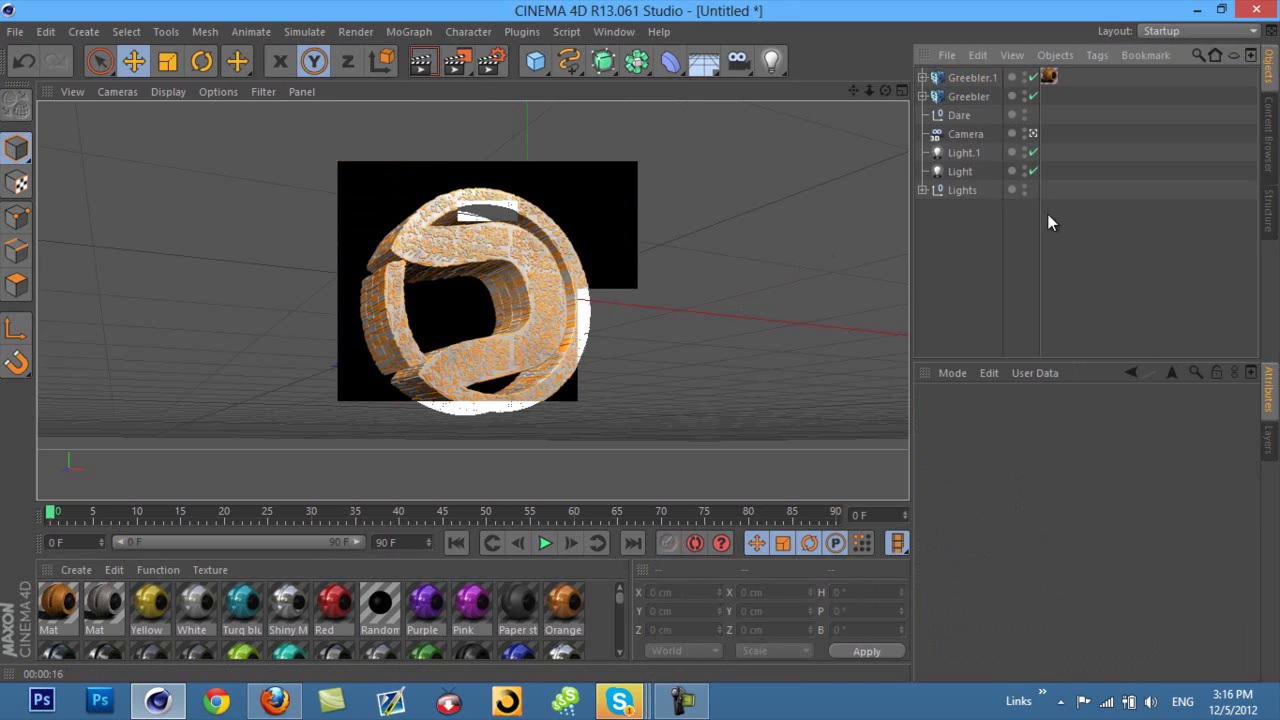
{"action": "left_click", "coordinate": [961, 80]}
- Delete the Greebler.1 copy and lower the original Greebler's Subdivision from 2 to 0
{"action": "key", "text": "Delete"}
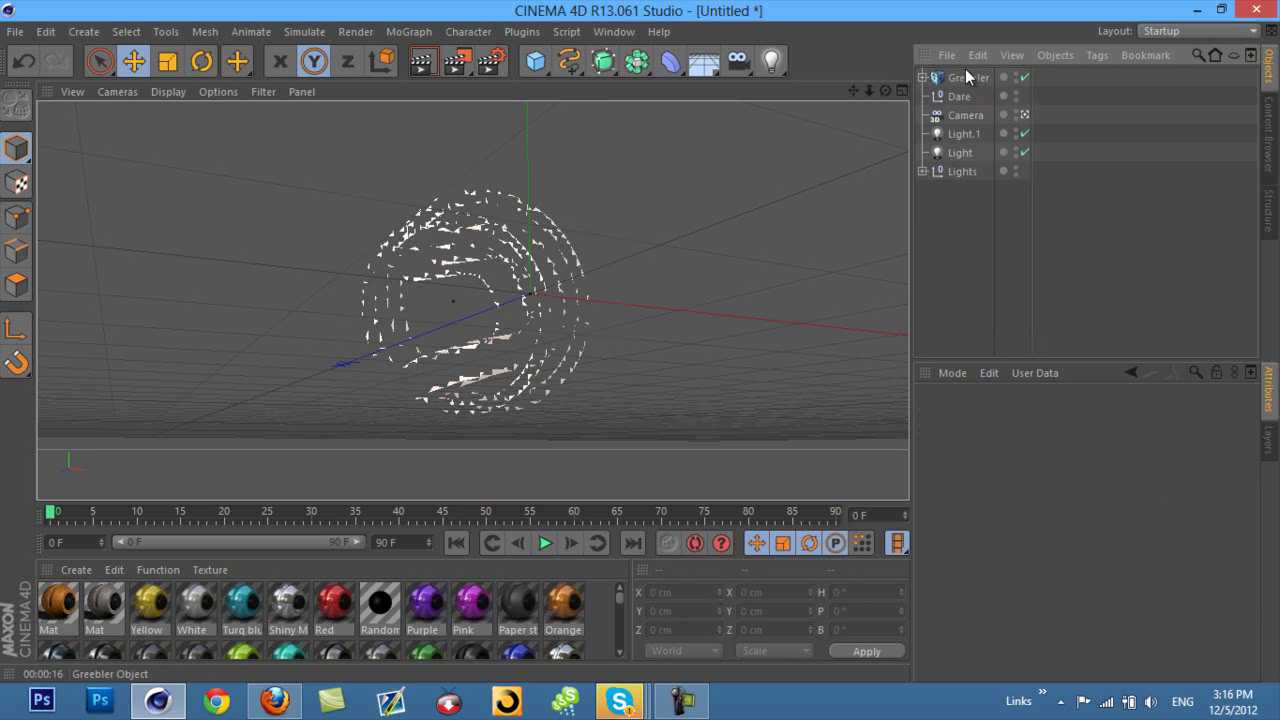
{"action": "left_click", "coordinate": [970, 80]}
{"action": "left_click", "coordinate": [945, 430]}
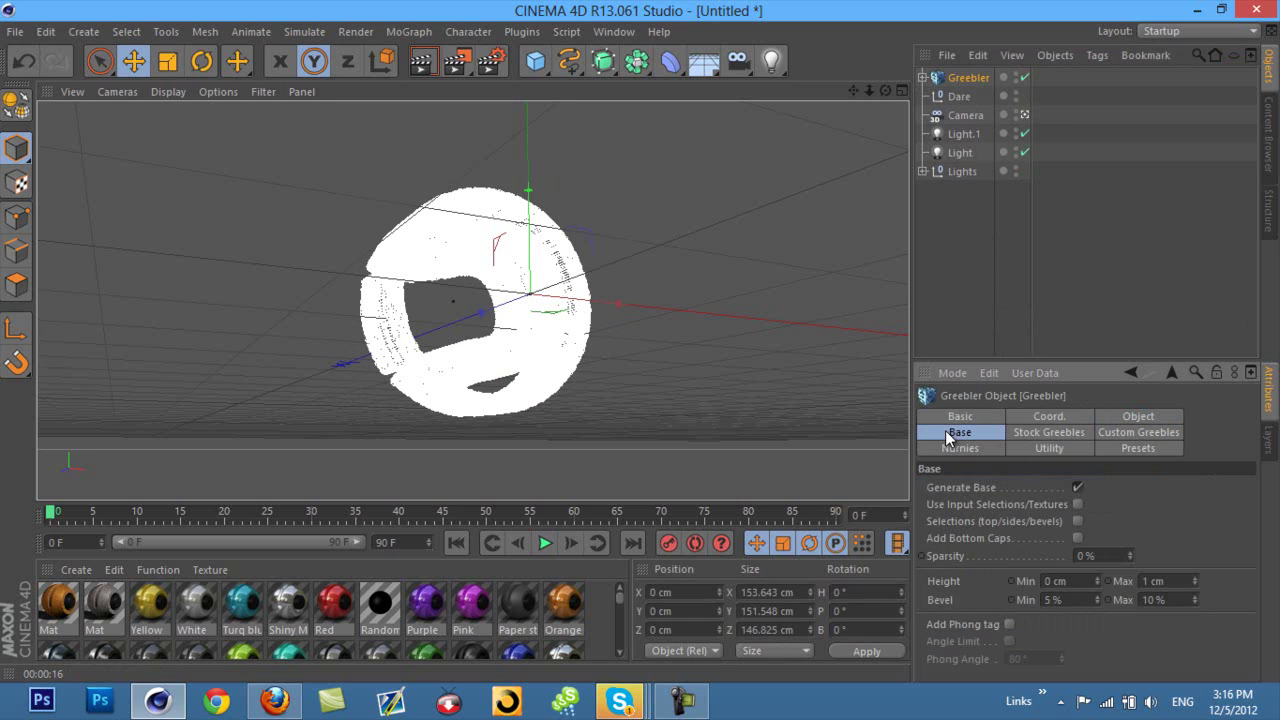
{"action": "left_click", "coordinate": [1046, 433]}
{"action": "left_click", "coordinate": [988, 436]}
{"action": "left_click", "coordinate": [1128, 420]}
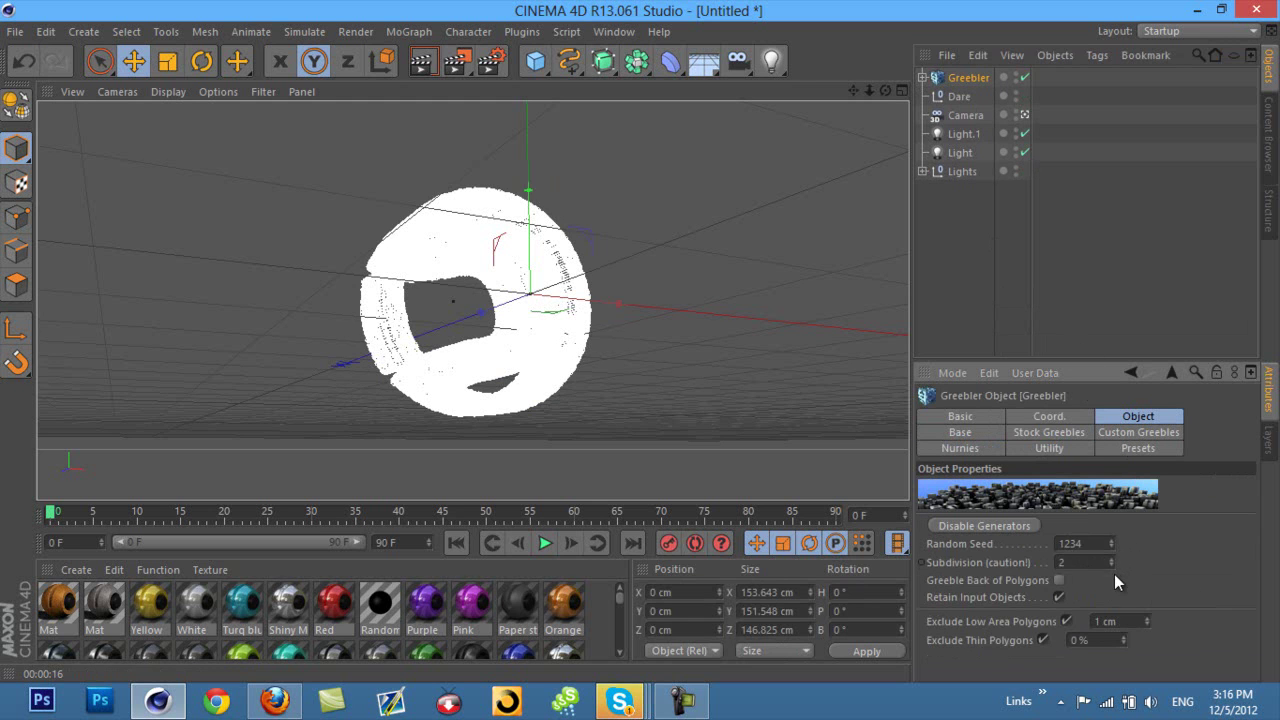
{"action": "left_click", "coordinate": [1111, 565]}
{"action": "left_click", "coordinate": [1111, 565]}
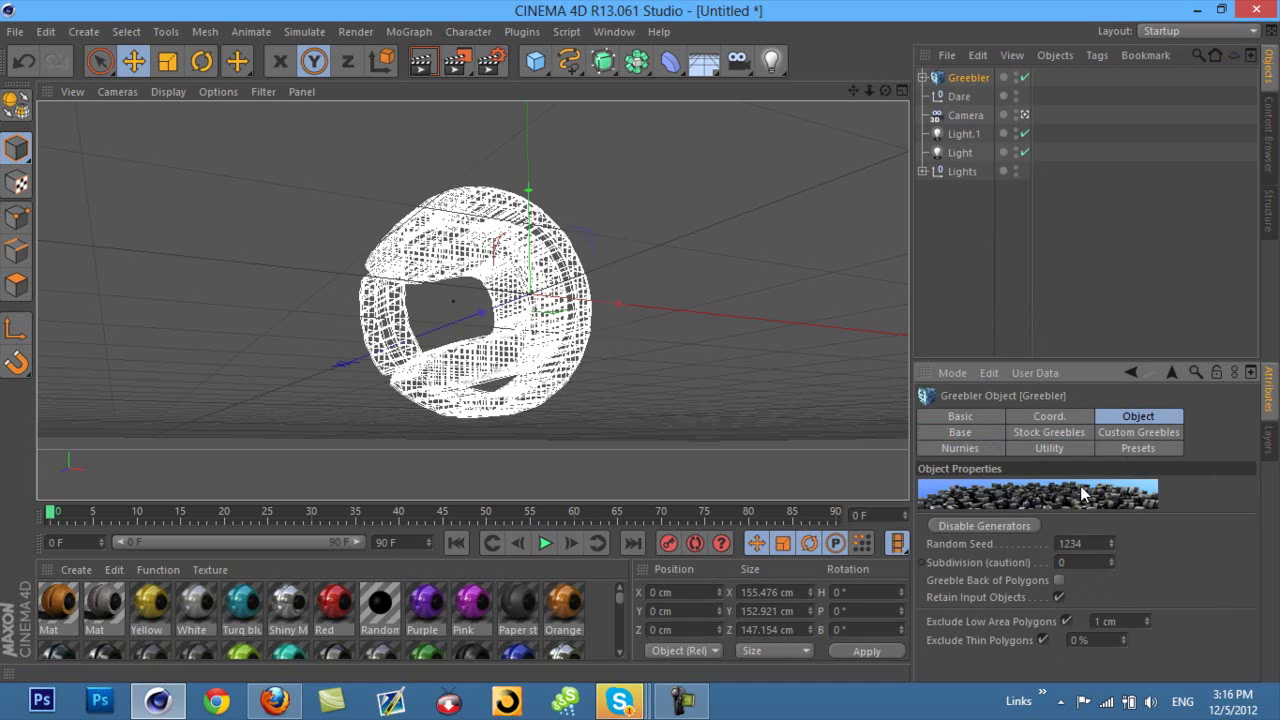
- Enable Generate Greebles under Stock Greebles Settings and render the viewport preview
{"action": "left_click", "coordinate": [1020, 431]}
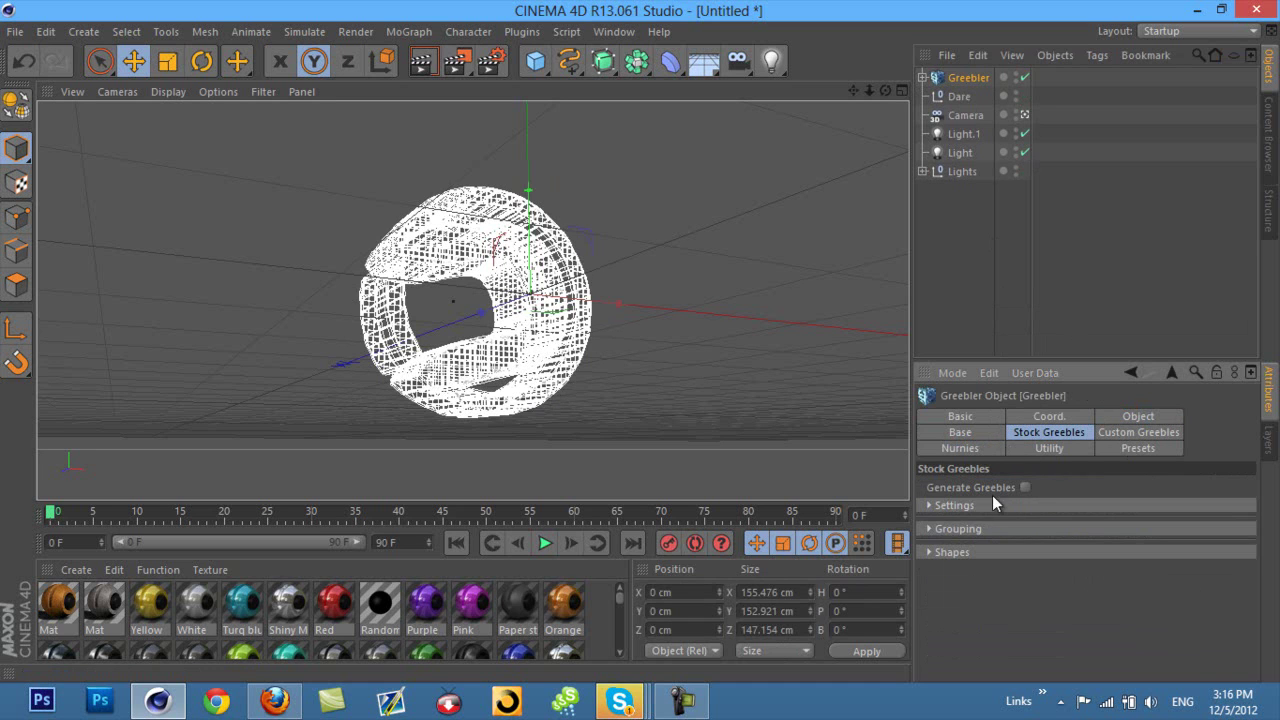
{"action": "left_click", "coordinate": [929, 506]}
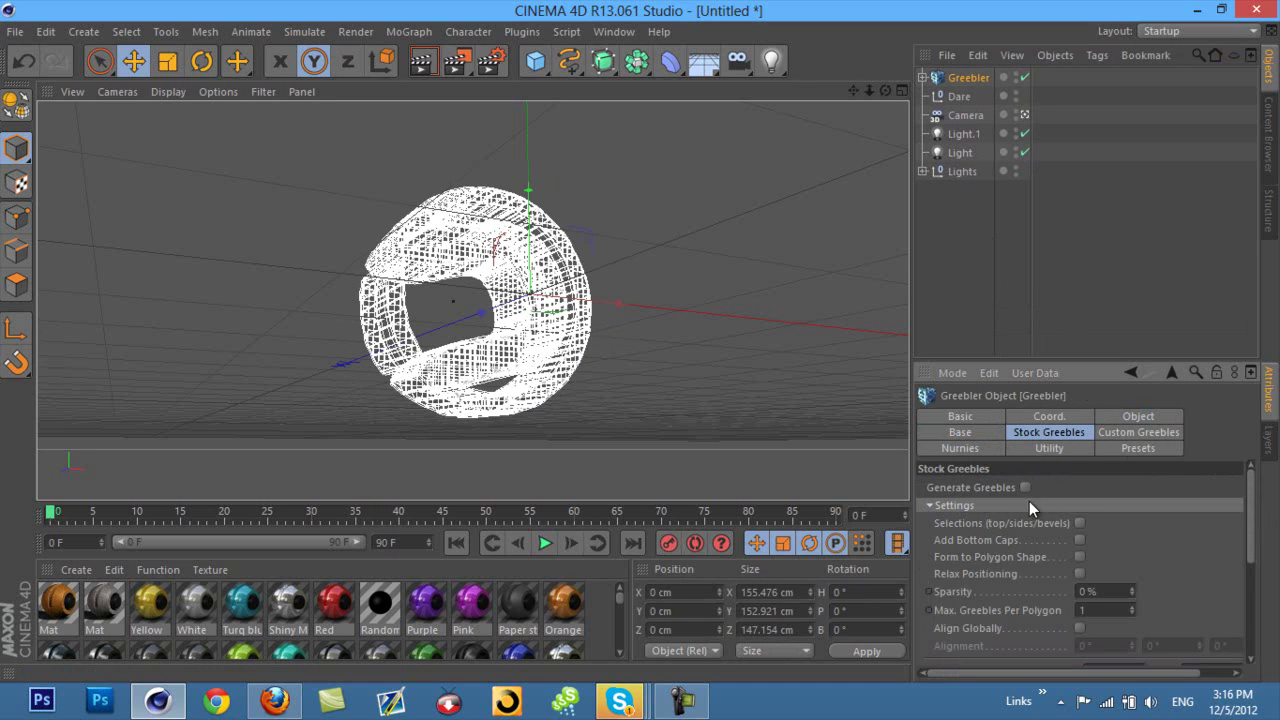
{"action": "left_click", "coordinate": [1024, 487]}
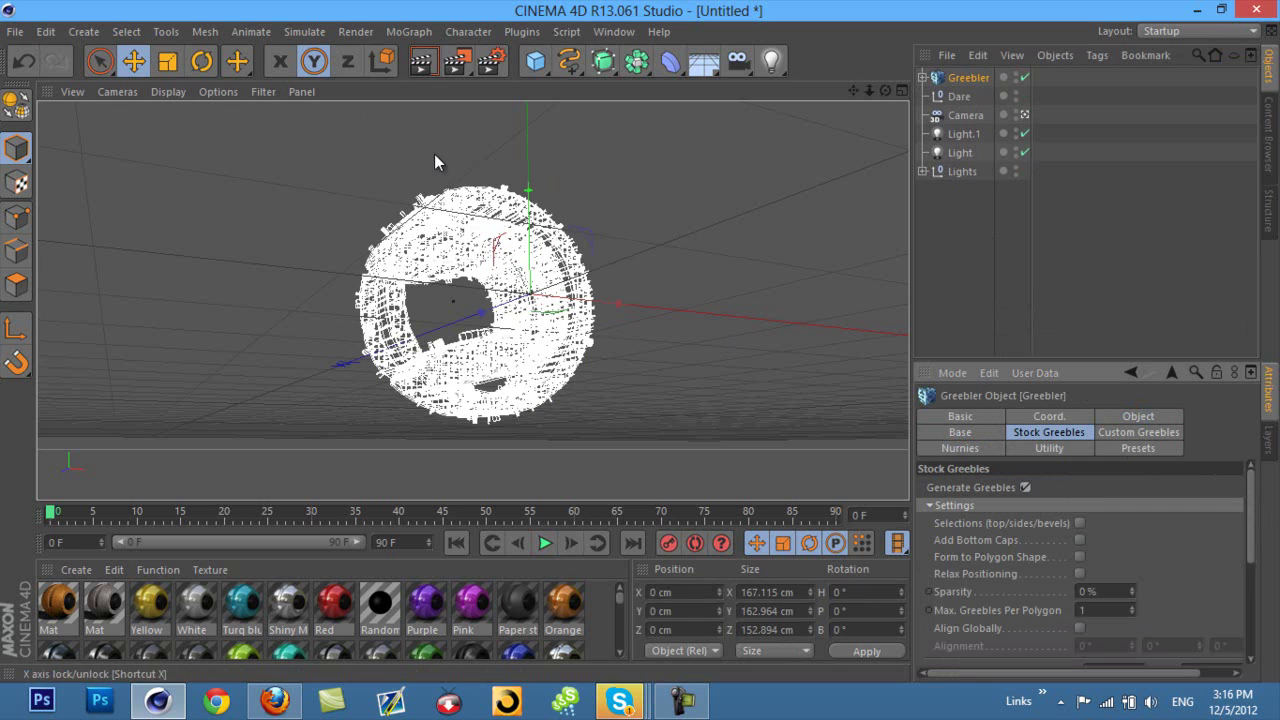
{"action": "left_click", "coordinate": [424, 63]}
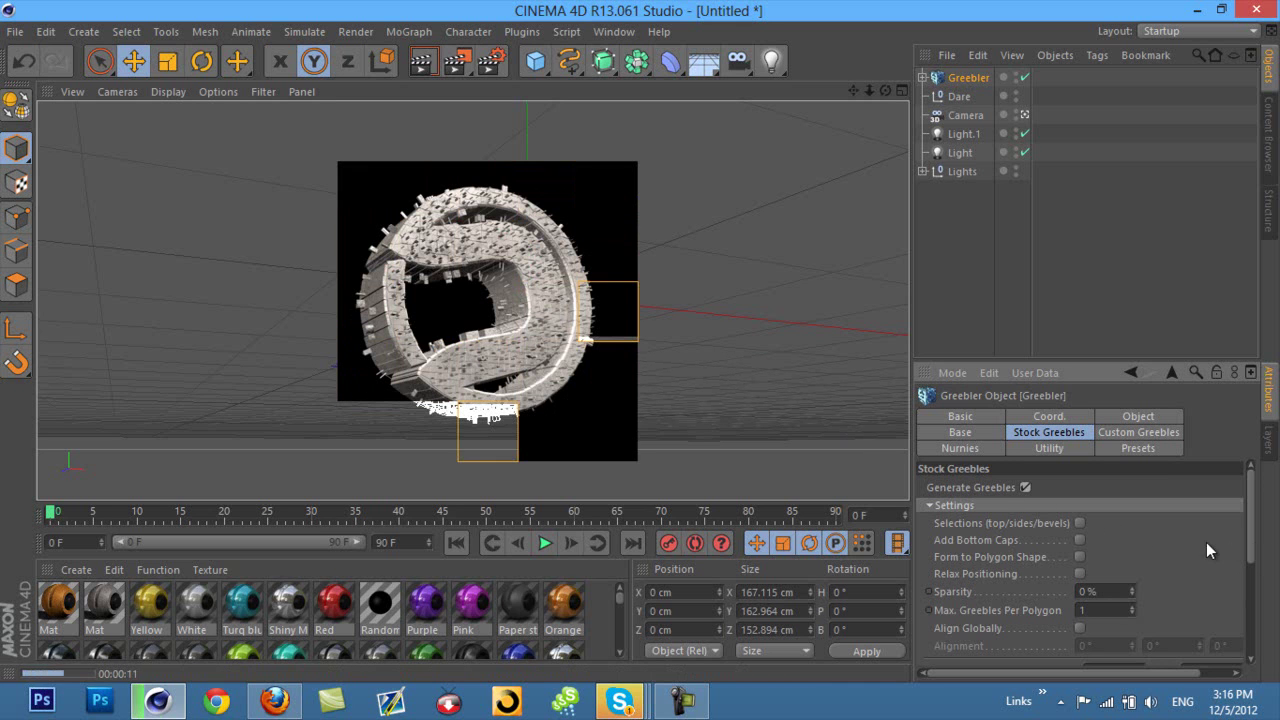
- Enter 50 as the stock greebles' Sparsity value
{"action": "left_click", "coordinate": [1112, 592]}
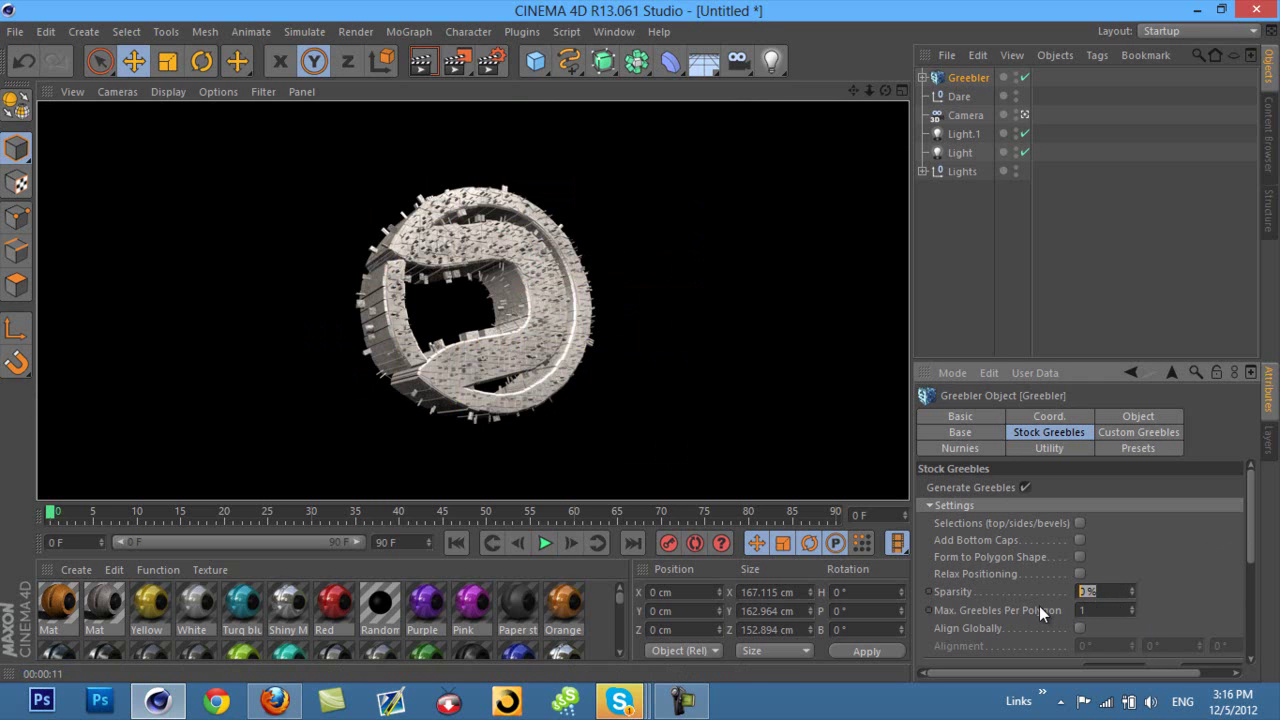
{"action": "type", "text": "50"}
{"action": "key", "text": "Return"}
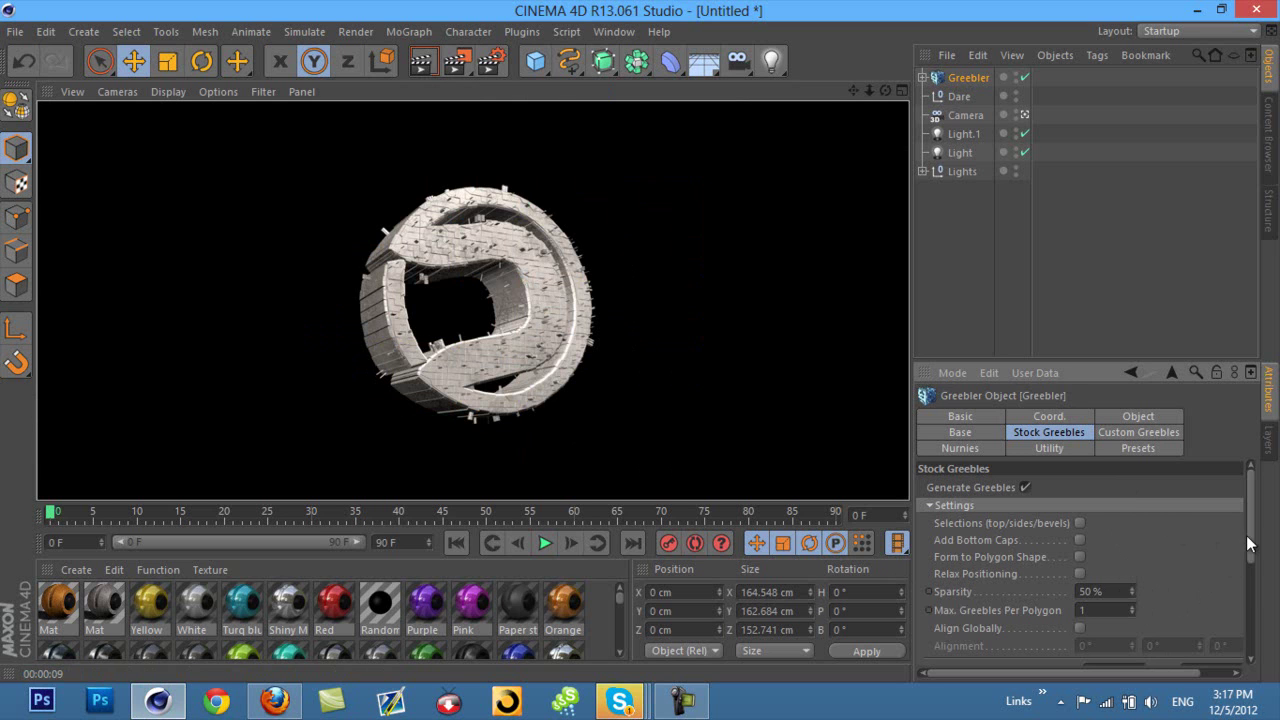
- Raise the stock greebles' surface offset step by step to about 18 cm
{"action": "left_click_drag", "start_coordinate": [1248, 543], "coordinate": [1248, 594]}
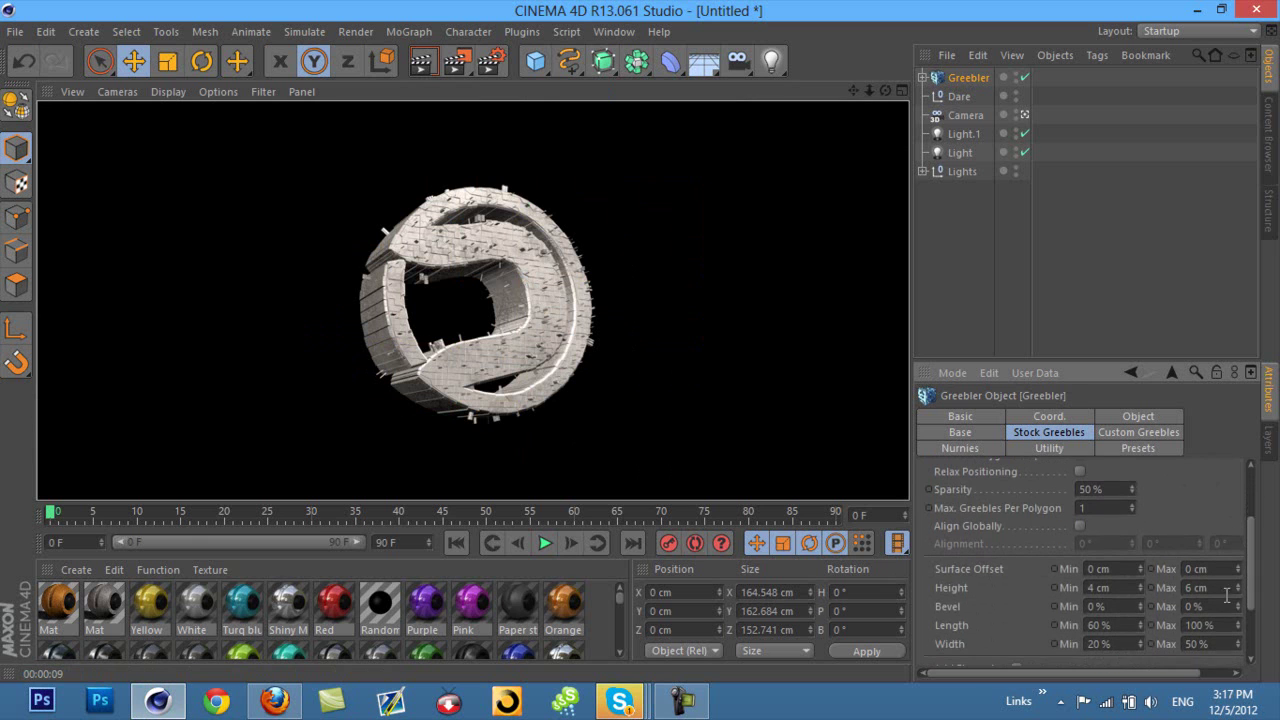
{"action": "left_click", "coordinate": [1139, 565]}
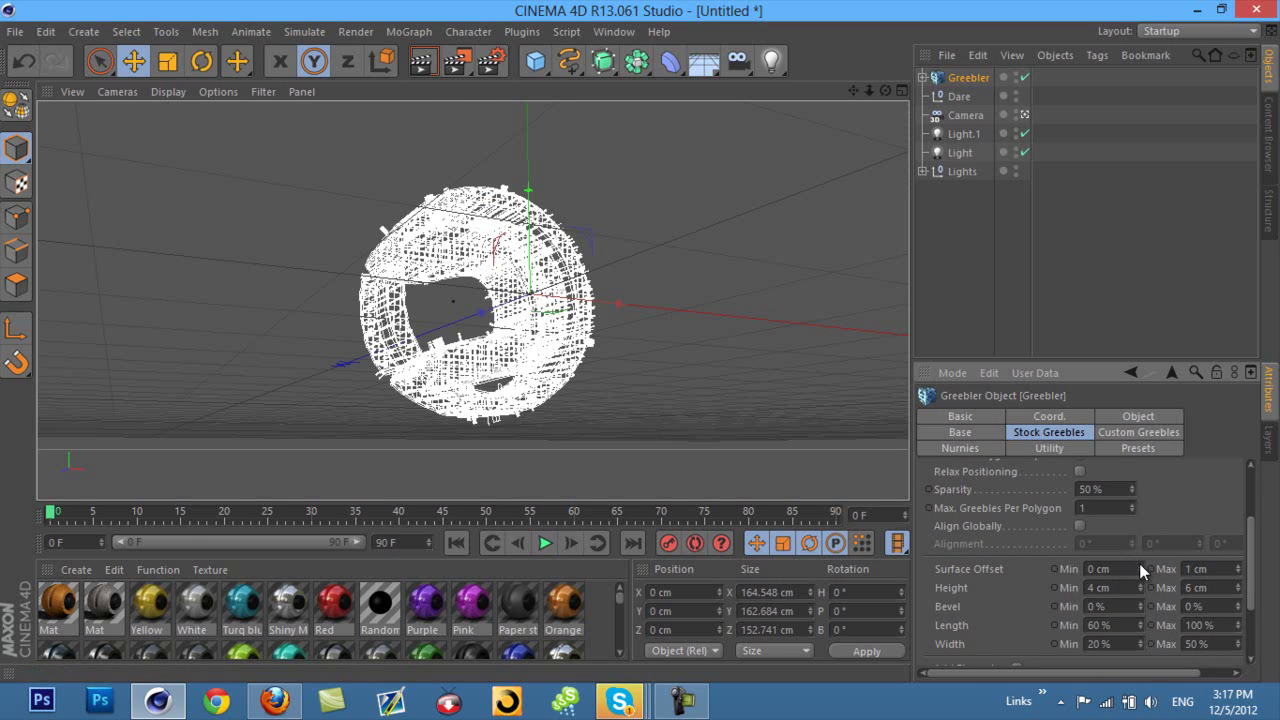
{"action": "left_click", "coordinate": [1139, 565]}
{"action": "left_click", "coordinate": [1139, 565]}
{"action": "left_click", "coordinate": [1139, 565]}
{"action": "left_click", "coordinate": [1139, 565]}
{"action": "left_click", "coordinate": [1139, 565]}
{"action": "left_click", "coordinate": [1139, 565]}
{"action": "left_click", "coordinate": [1139, 565]}
{"action": "left_click", "coordinate": [1139, 565]}
{"action": "left_click", "coordinate": [1139, 565]}
{"action": "left_click", "coordinate": [1139, 565]}
{"action": "left_click", "coordinate": [1139, 565]}
{"action": "left_click", "coordinate": [1139, 565]}
- Set Surface Offset Min to 10 cm and Max to 25 cm, then render the view
{"action": "left_click_drag", "start_coordinate": [1139, 568], "coordinate": [1025, 585]}
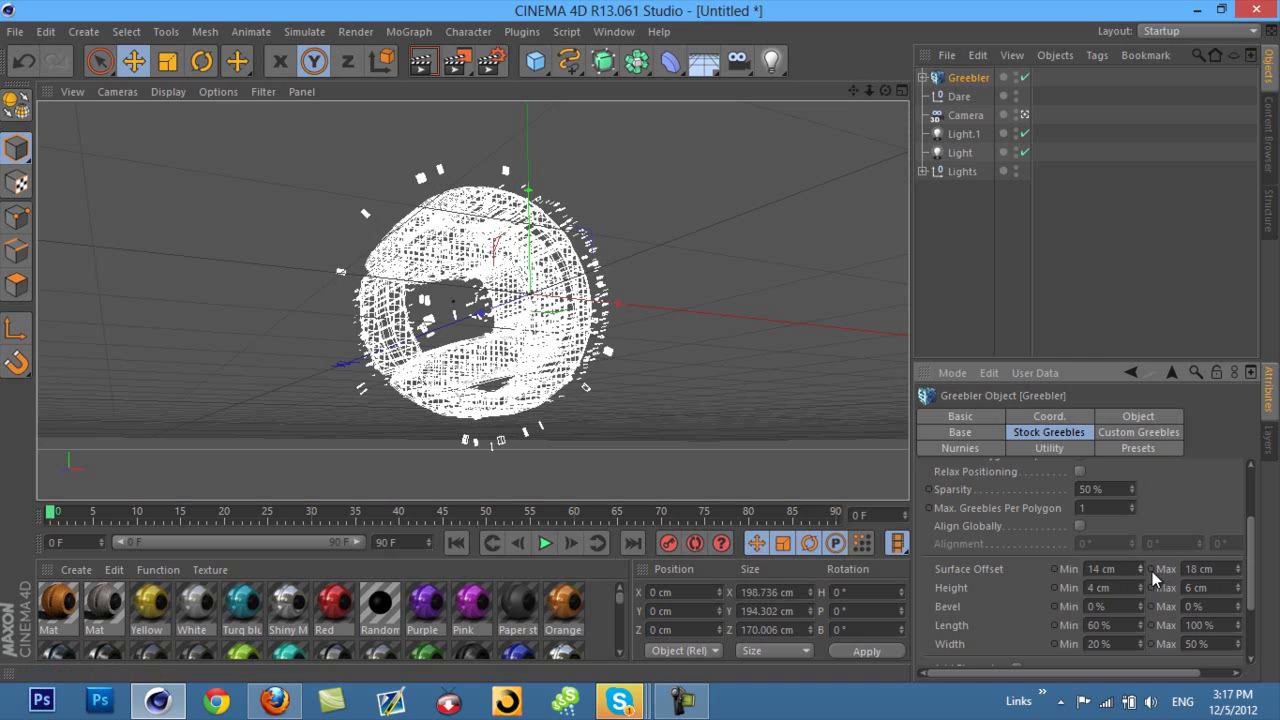
{"action": "type", "text": "10"}
{"action": "key", "text": "Return"}
{"action": "key", "text": "Tab"}
{"action": "type", "text": "25"}
{"action": "key", "text": "Return"}
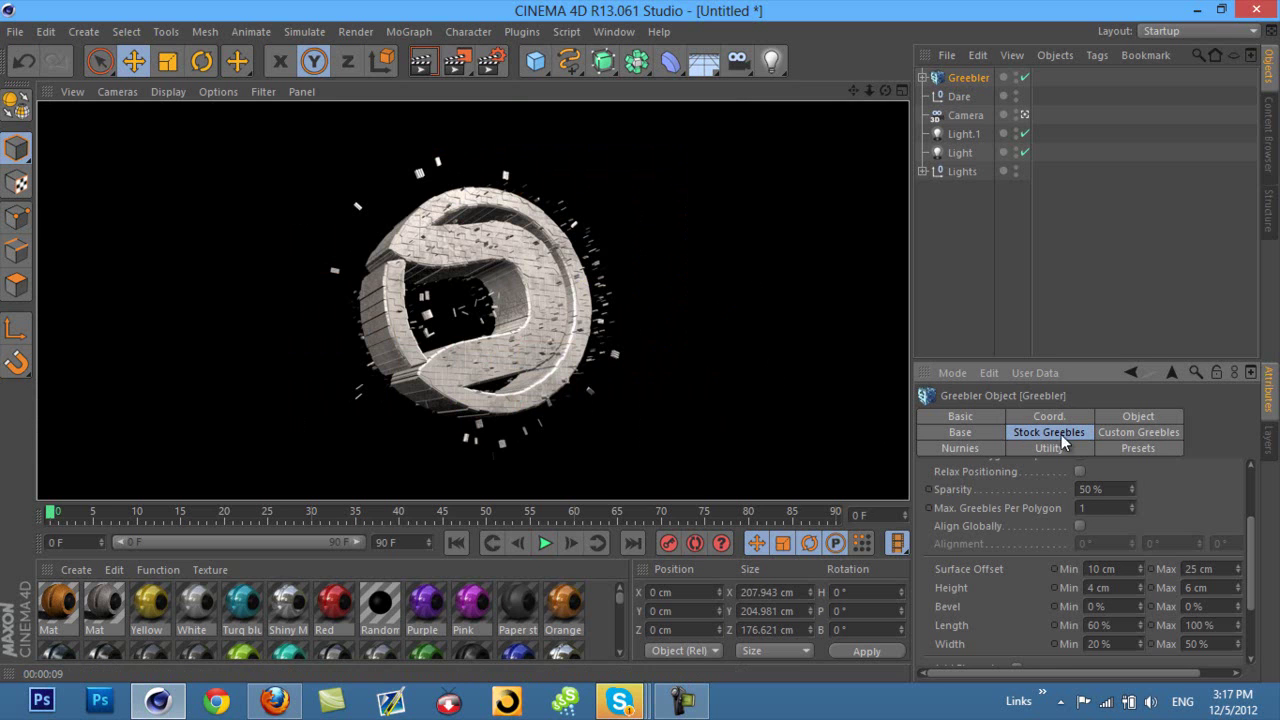
{"action": "left_click_drag", "start_coordinate": [1258, 557], "coordinate": [1253, 515]}
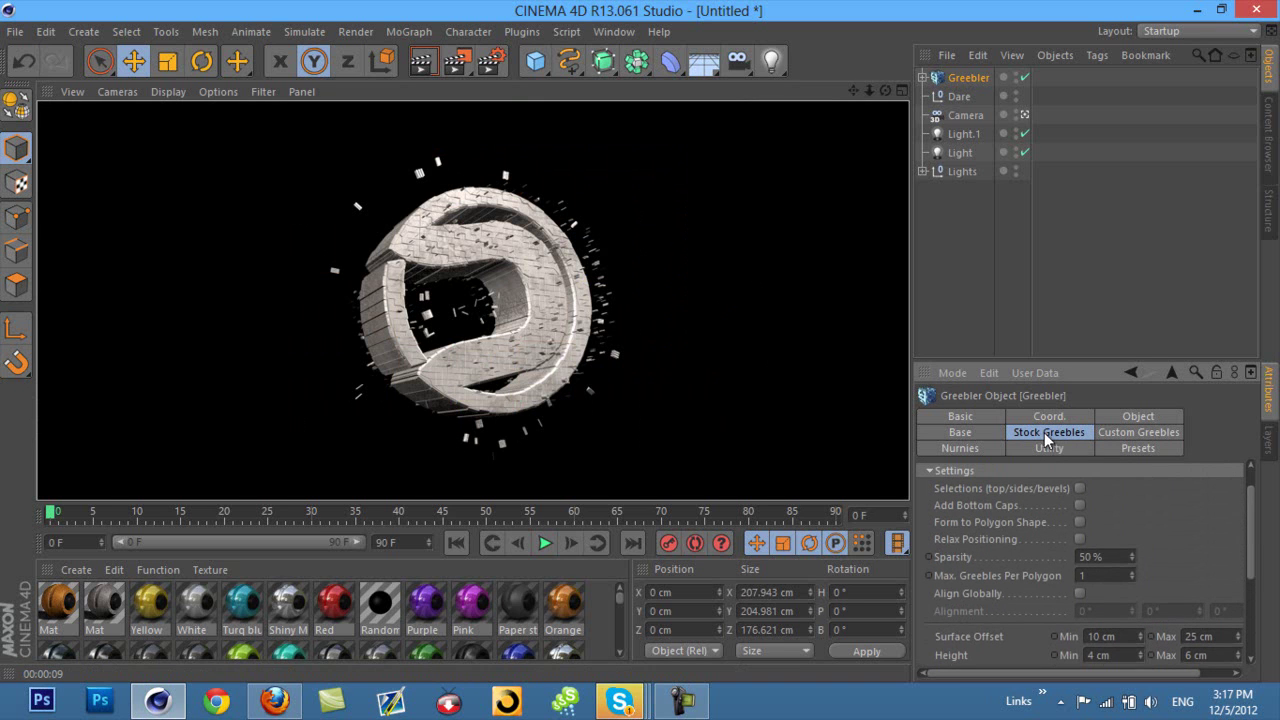
{"action": "scroll", "coordinate": [1251, 515], "scroll_direction": "up", "scroll_amount": 1}
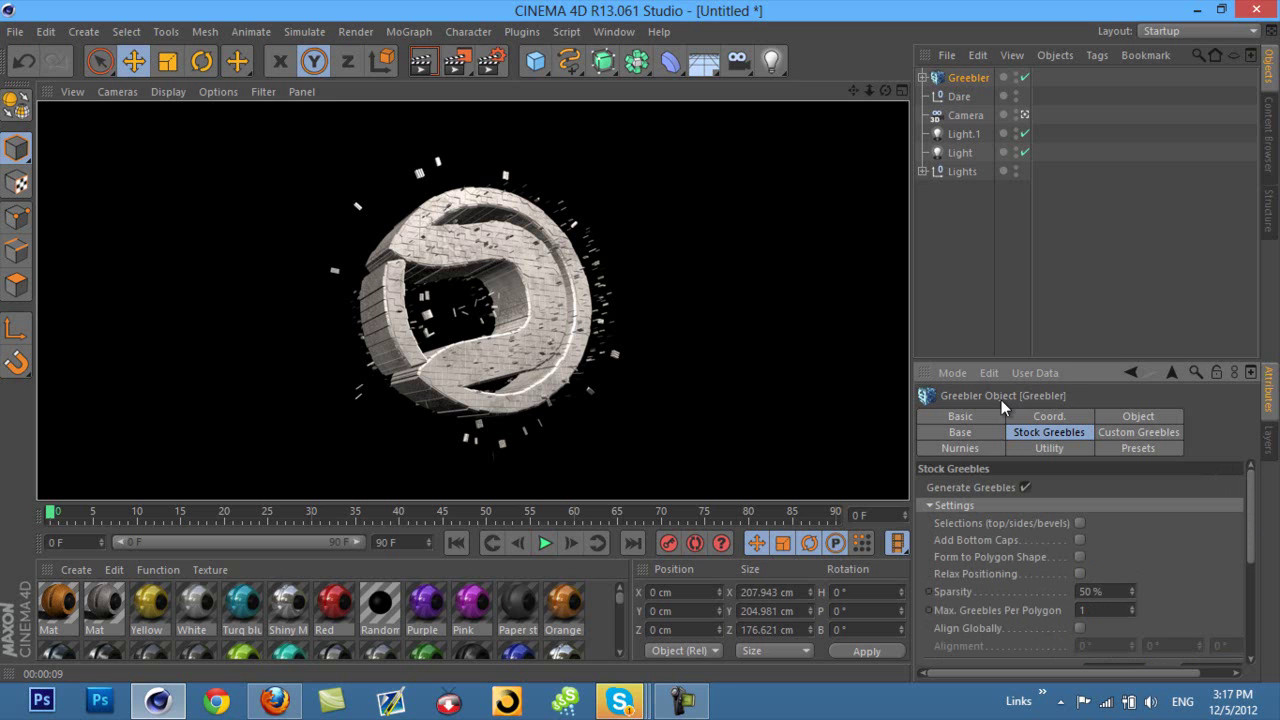
{"action": "left_click", "coordinate": [683, 700]}
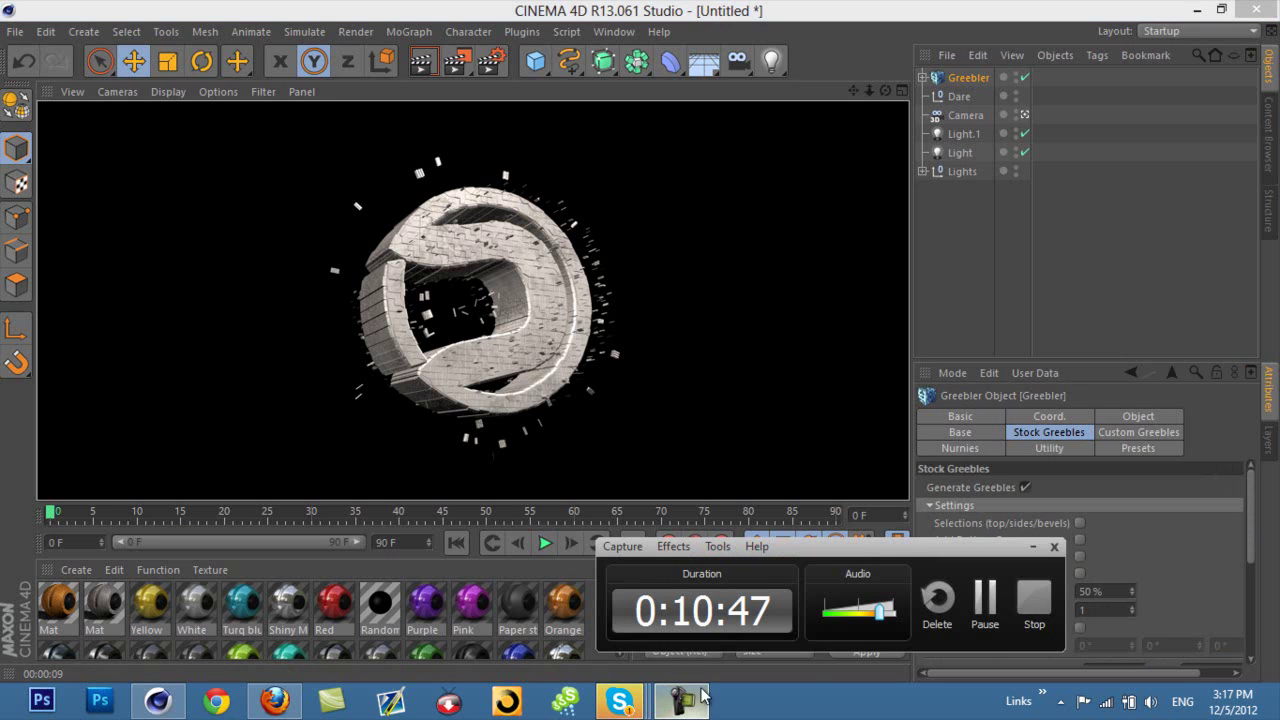